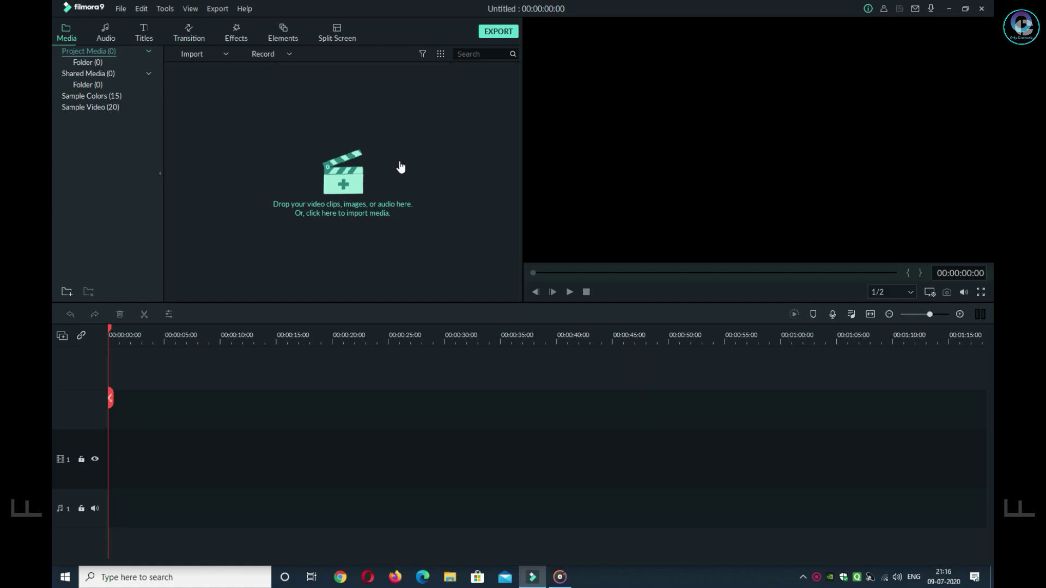
Import video (1) from the Downloads folder into the media library.
click(353, 191)
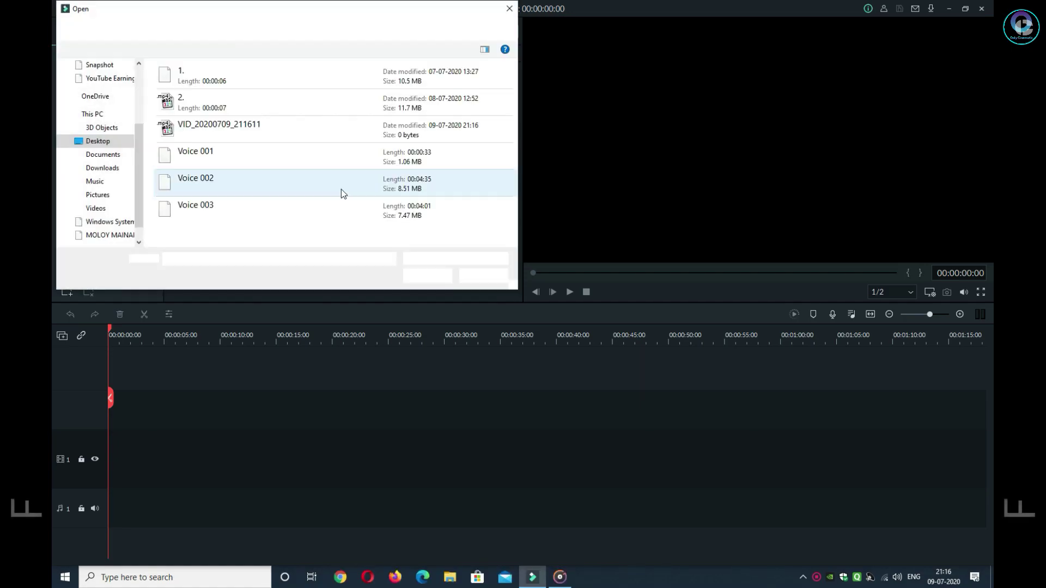
click(102, 168)
scroll(308, 197, down, 3)
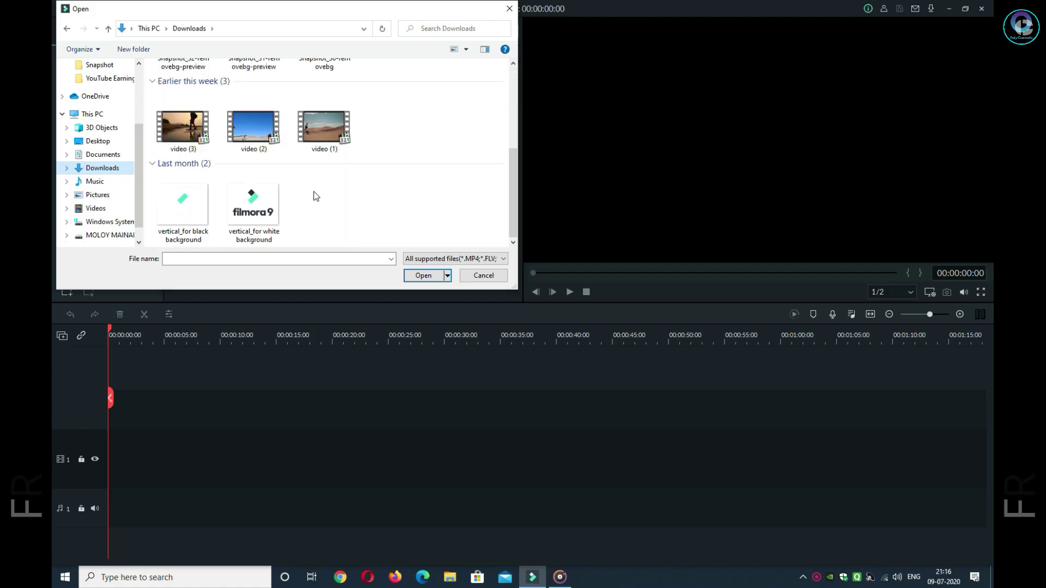
double_click(341, 140)
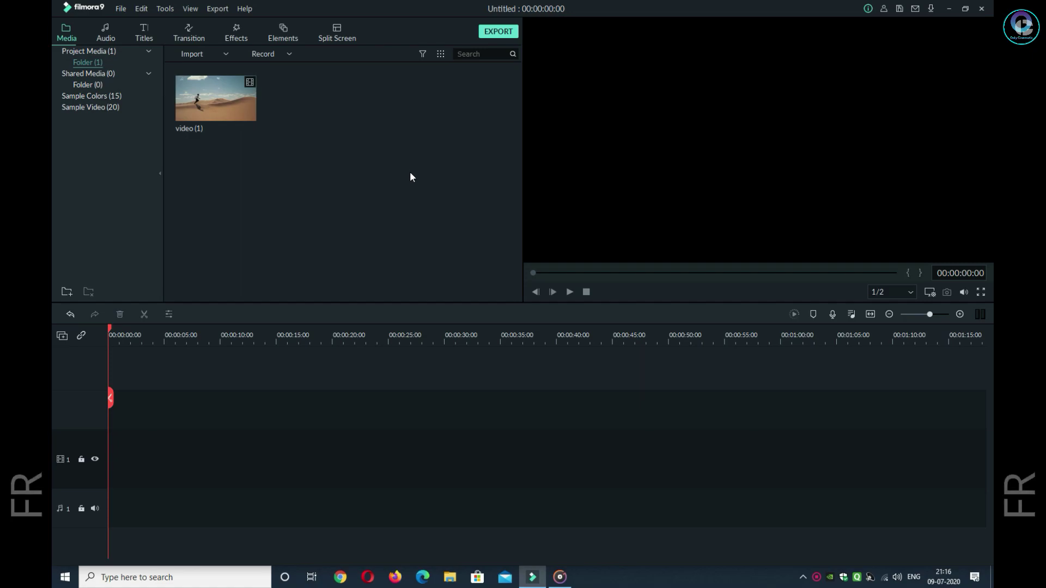
Preview the jumping-man footage, then place video (1) on video track 1.
double_click(246, 109)
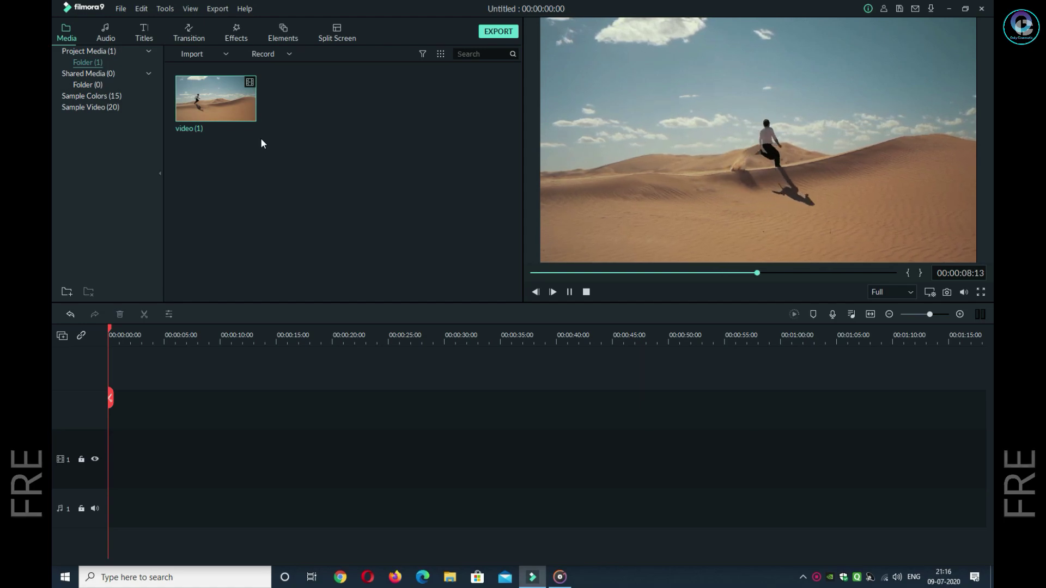
click(569, 293)
click(569, 293)
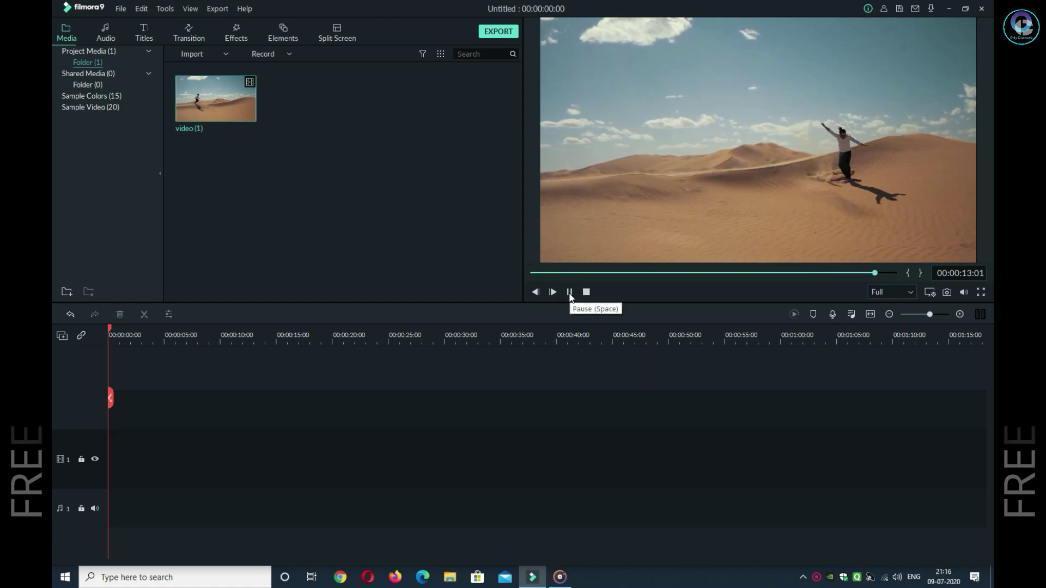
drag(250, 97, 112, 475)
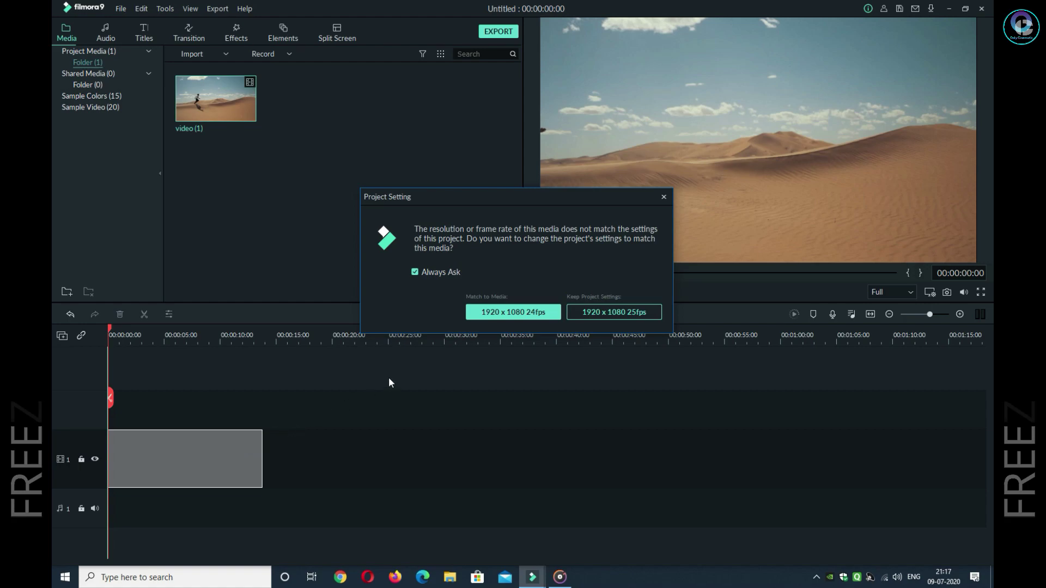
Match the project to 1920 x 1080 at 24fps and add a second video track.
click(524, 313)
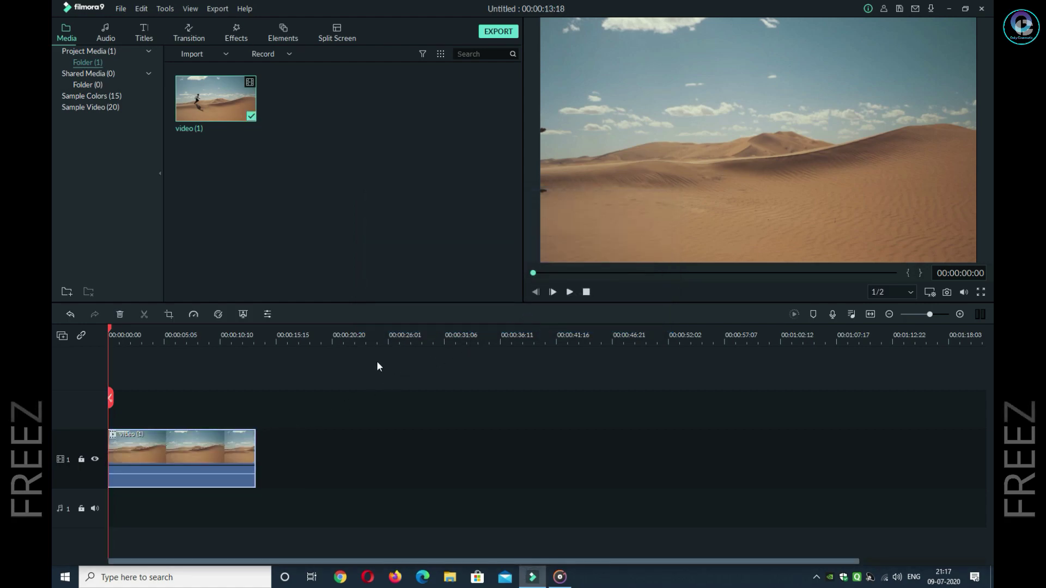
click(62, 336)
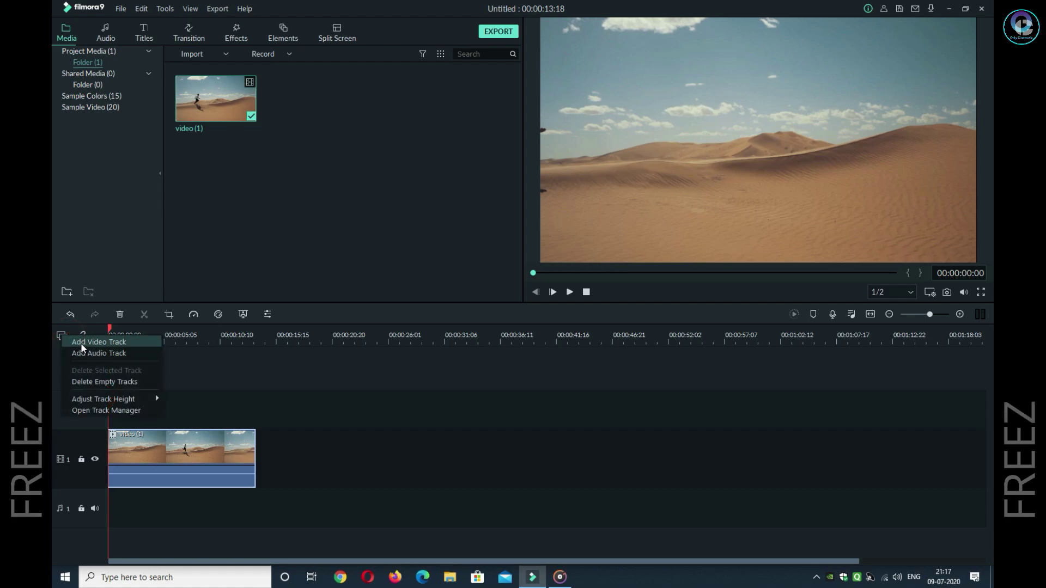
click(80, 341)
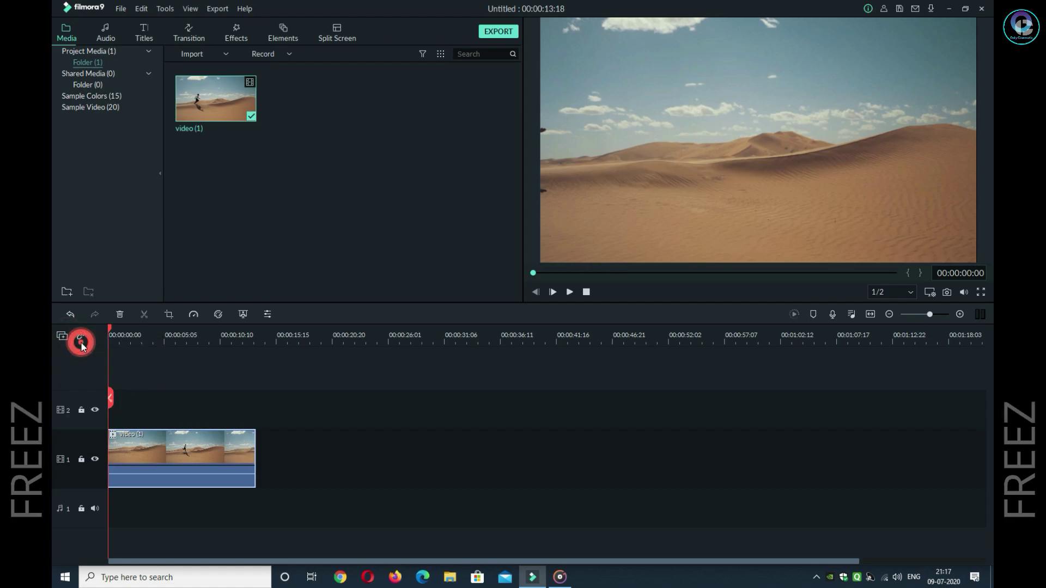
Set the clip's Transform Scale to 136% and fit the timeline view.
double_click(173, 453)
click(66, 48)
double_click(403, 108)
text(1)
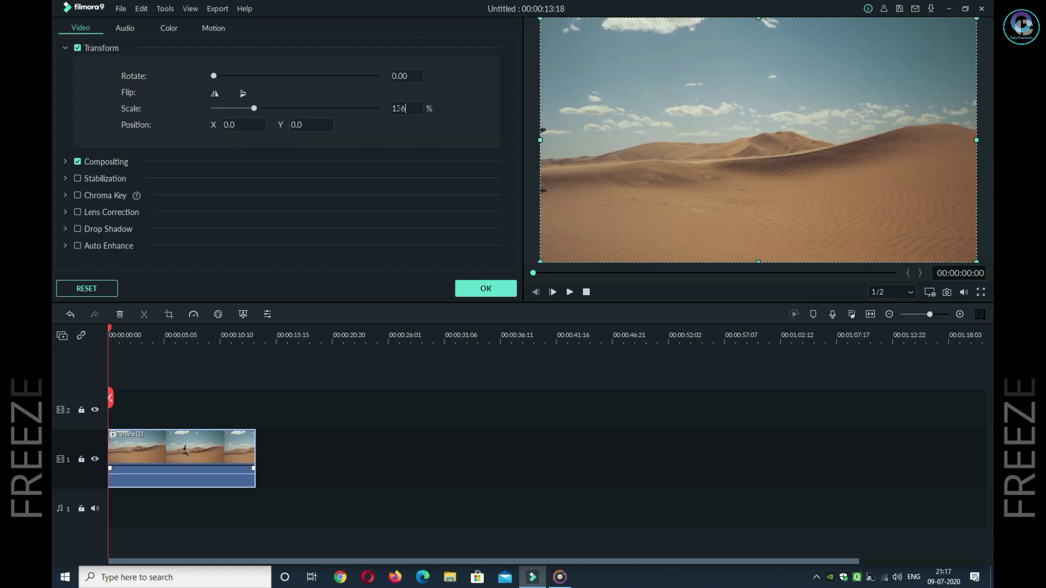
text(36)
key(Return)
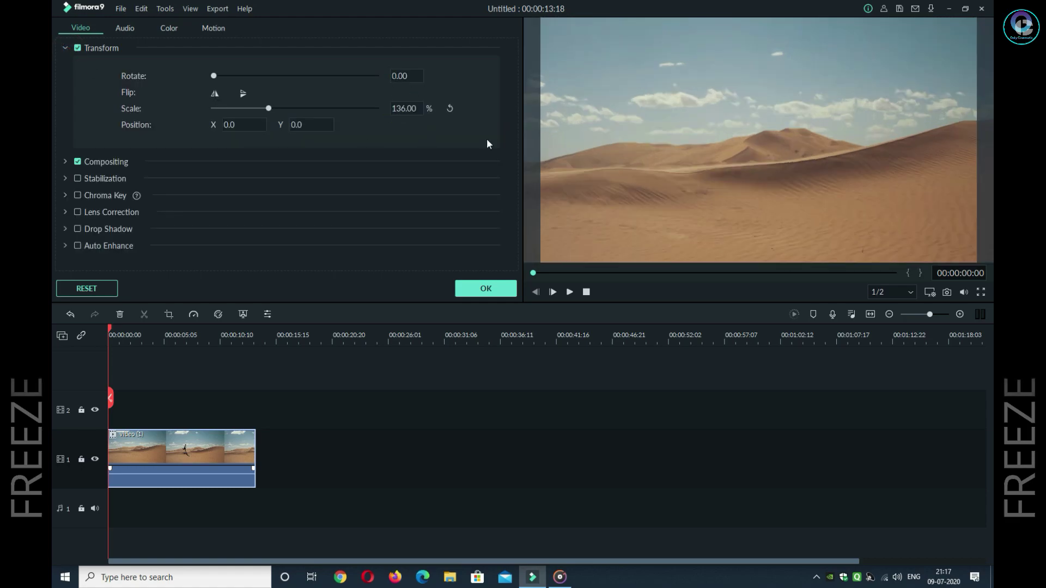
click(490, 295)
click(870, 315)
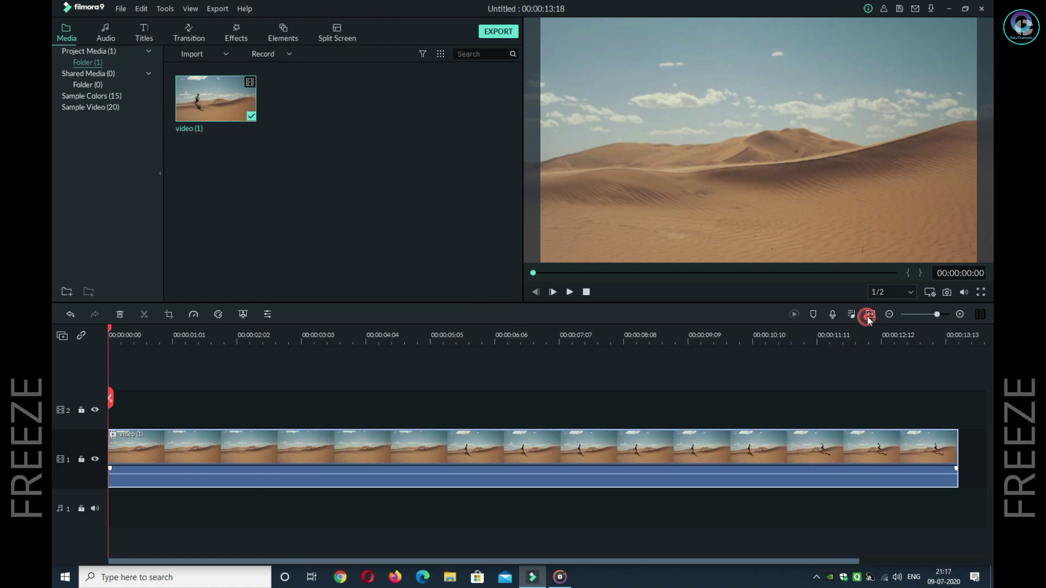
Delete the clip's opening before 00:00:04:19, then save a running-man still as Snapshot_39.
drag(528, 274, 659, 280)
click(404, 398)
right_click(375, 444)
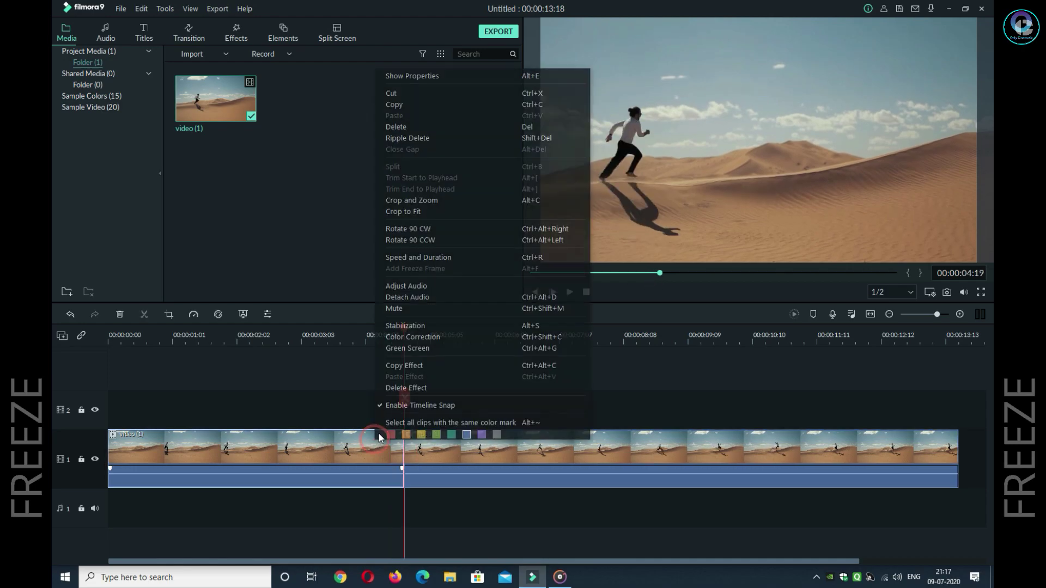
click(452, 126)
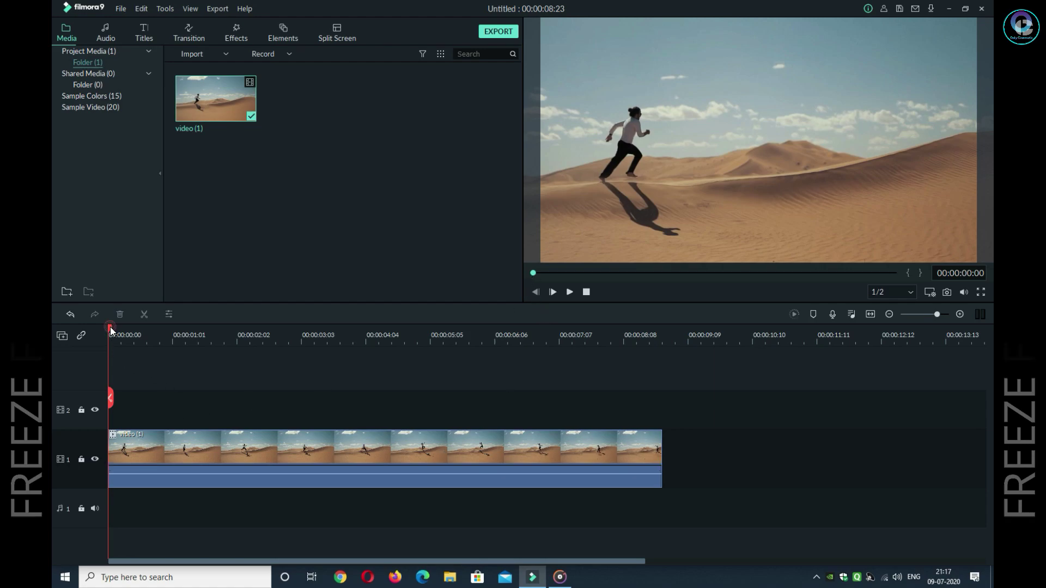
drag(111, 331, 134, 334)
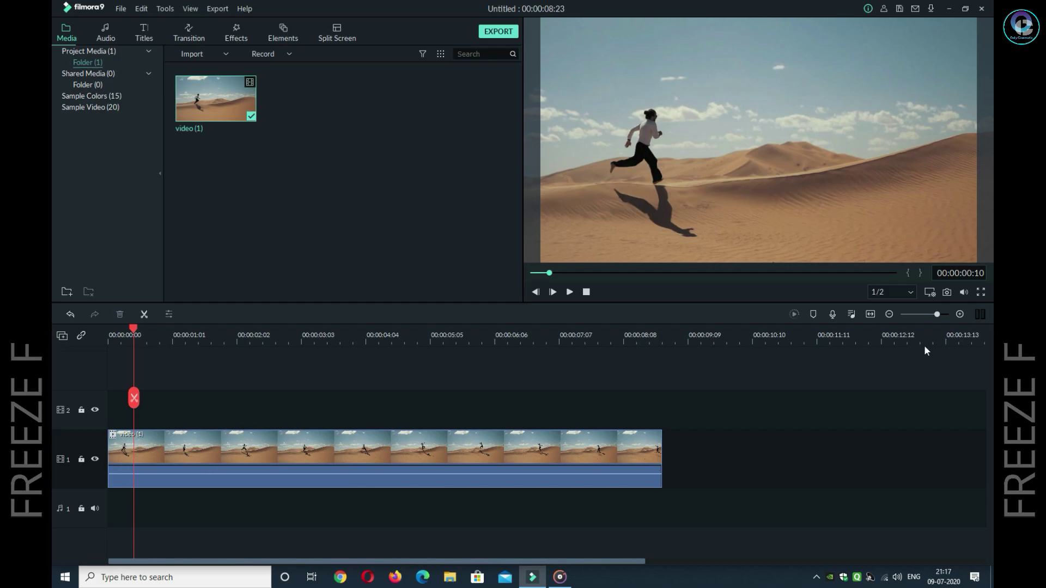
click(947, 293)
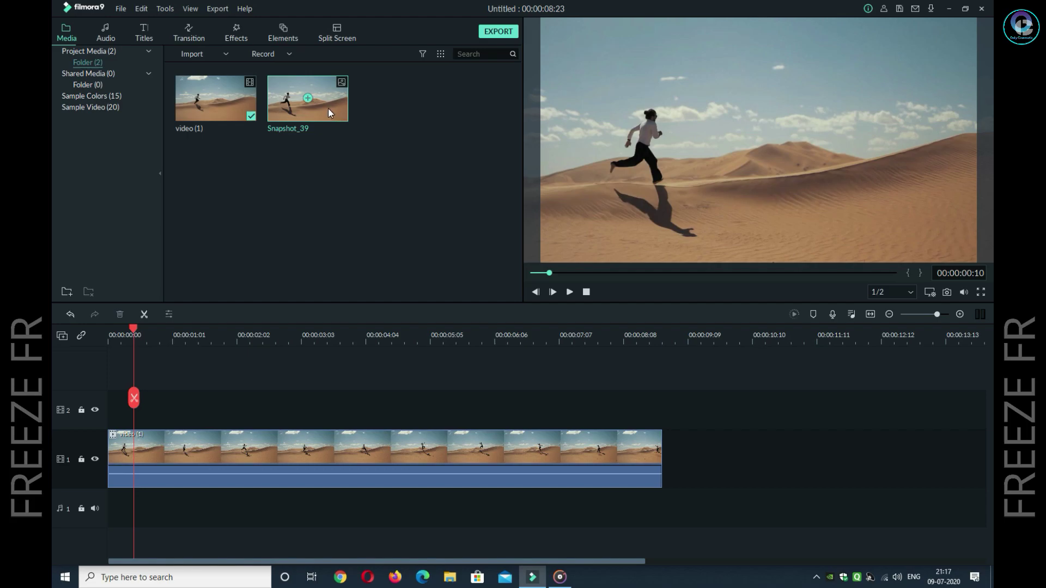
Place Snapshot_39 on video track 2 and add a third video track.
drag(329, 112, 139, 414)
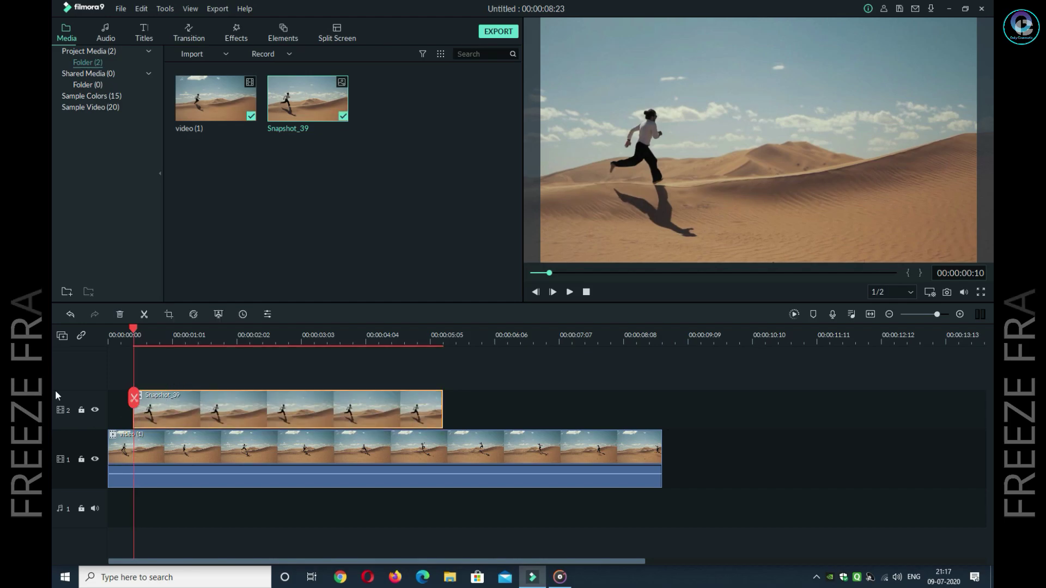
click(63, 336)
click(101, 342)
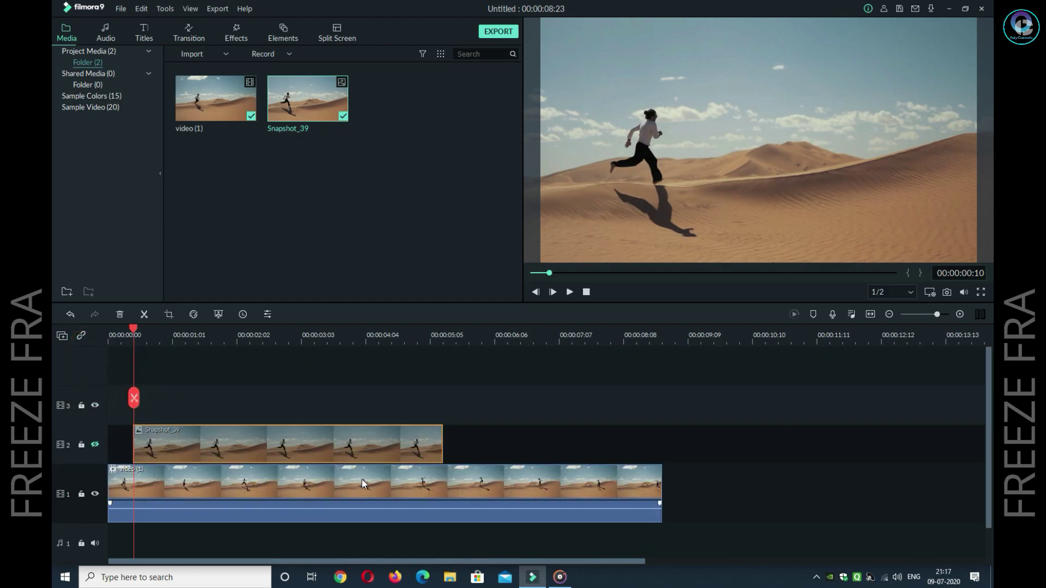
Capture Snapshot_40 near 00:00:03:06, put it on track 3, and hide that track.
drag(136, 335, 309, 345)
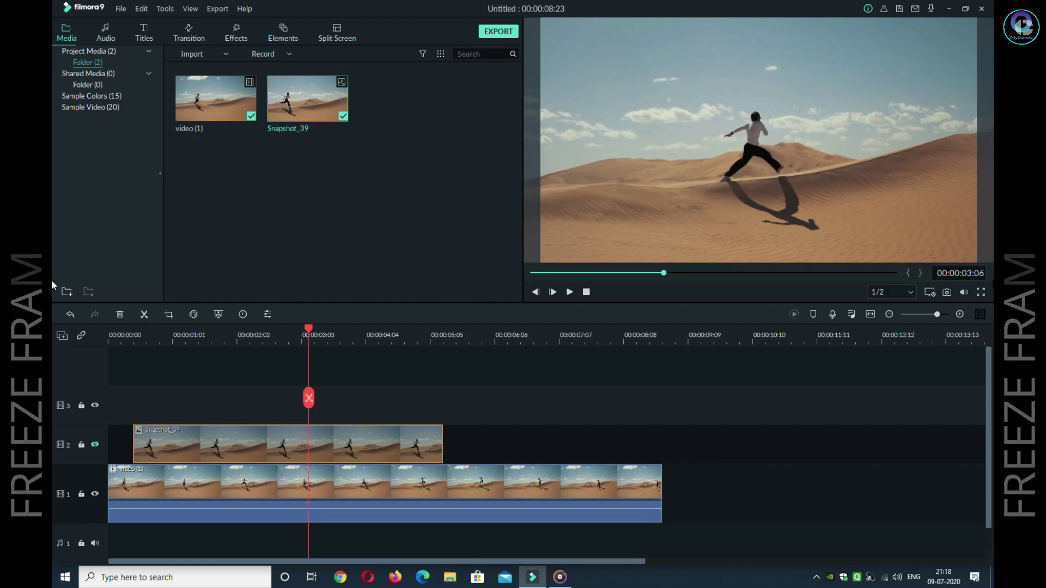
click(947, 293)
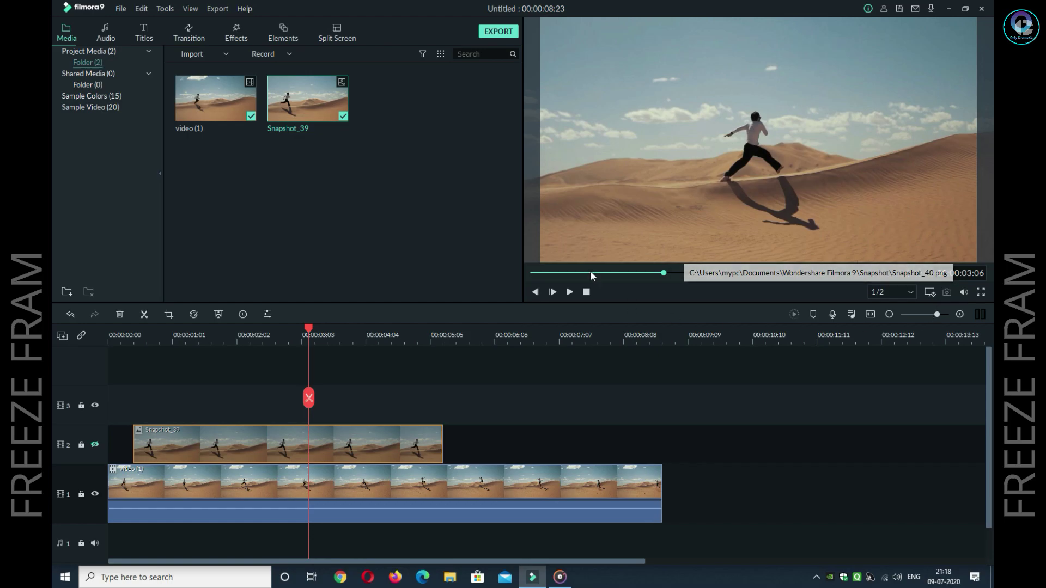
mouse_move(427, 115)
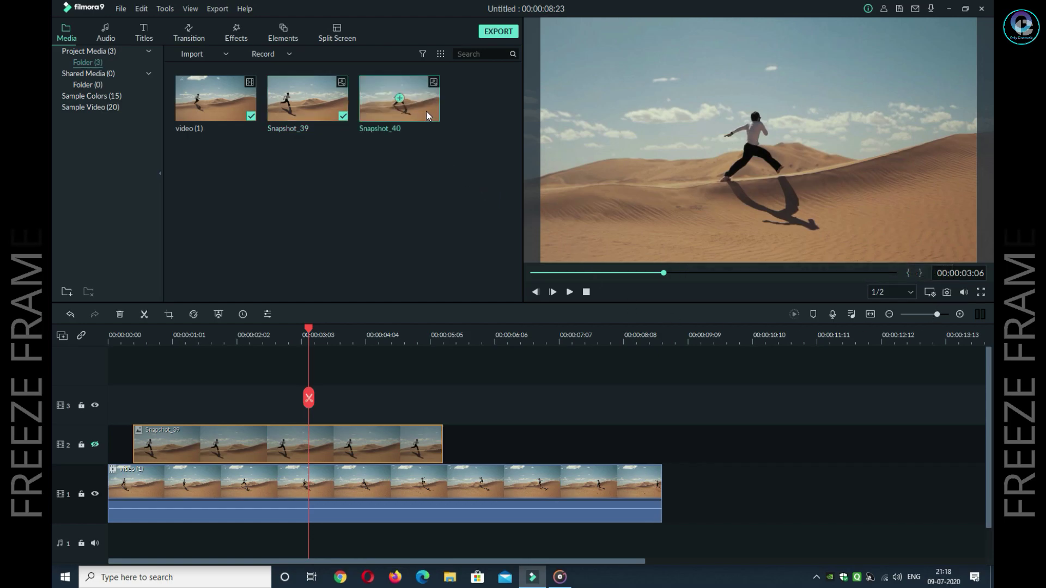
drag(422, 106, 313, 400)
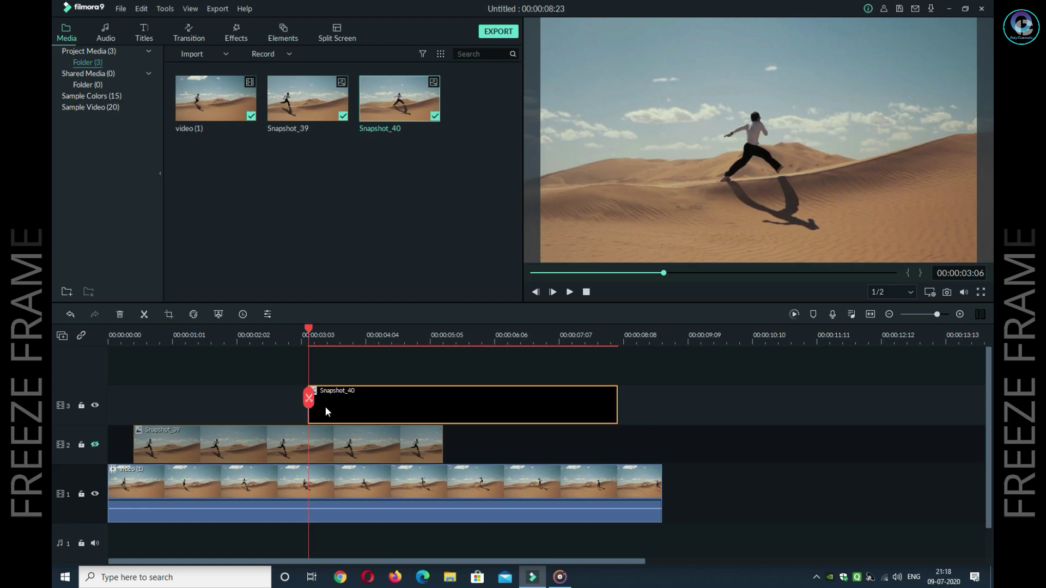
click(95, 405)
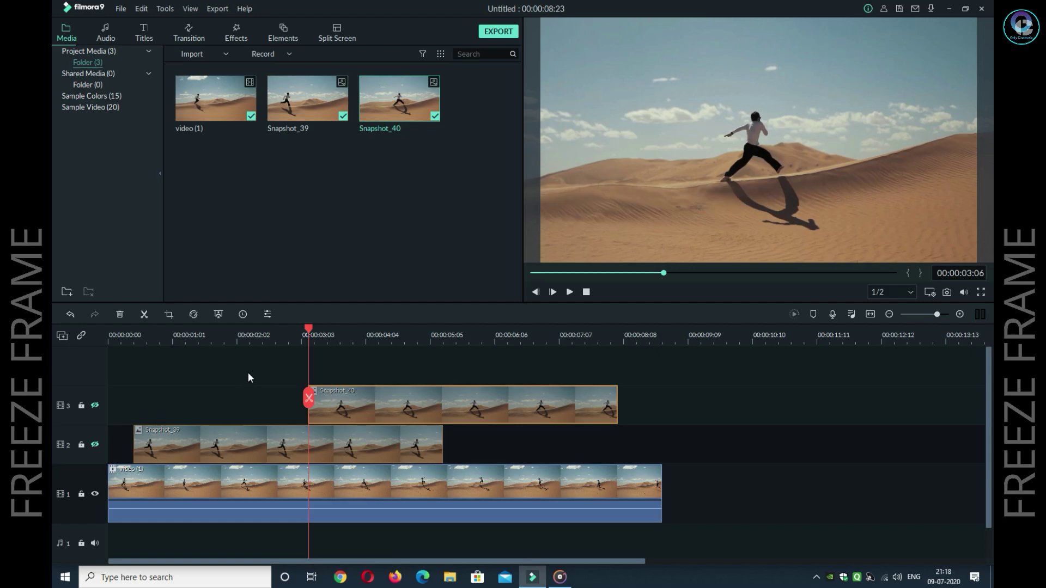
drag(307, 331, 463, 344)
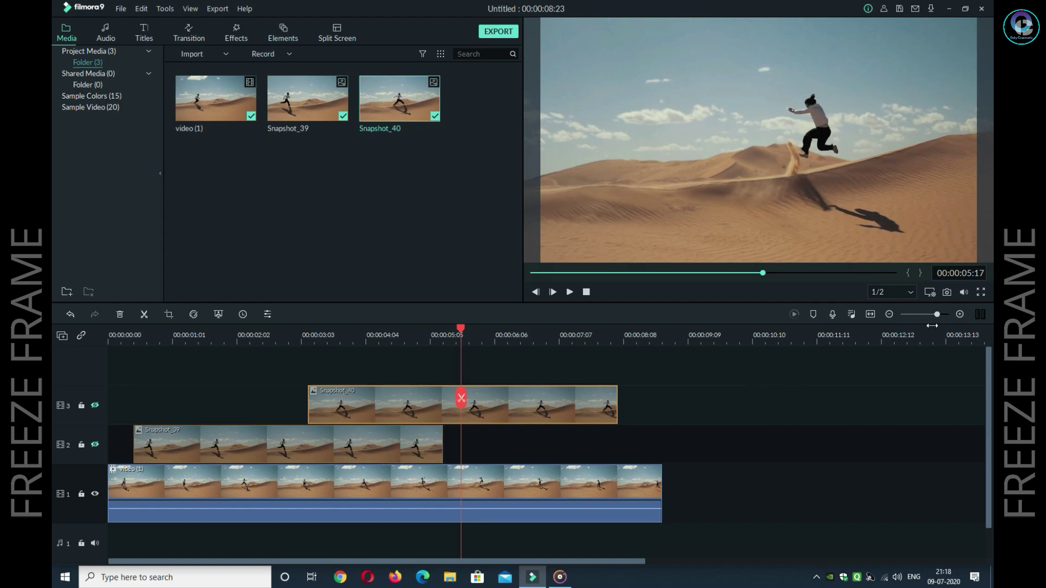
Capture Snapshot_41, place it on a new fourth track, and hide track 4.
click(947, 293)
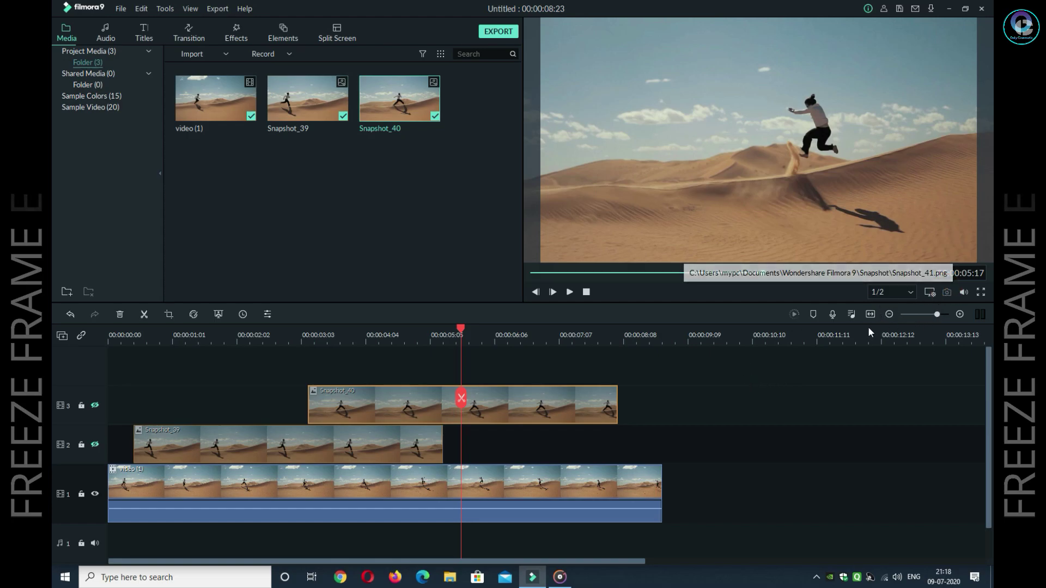
drag(238, 165, 467, 375)
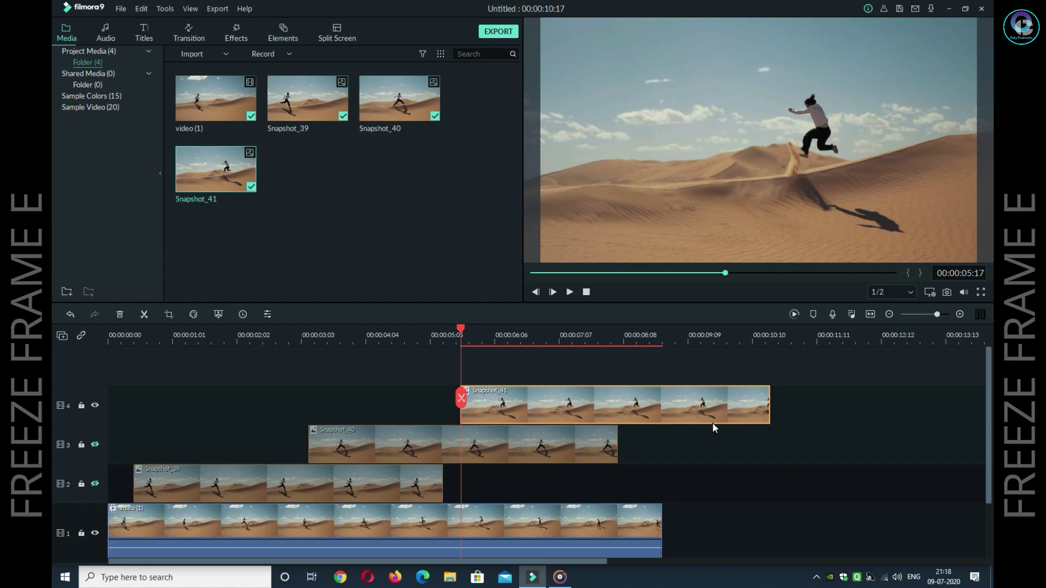
scroll(713, 423, down, 1)
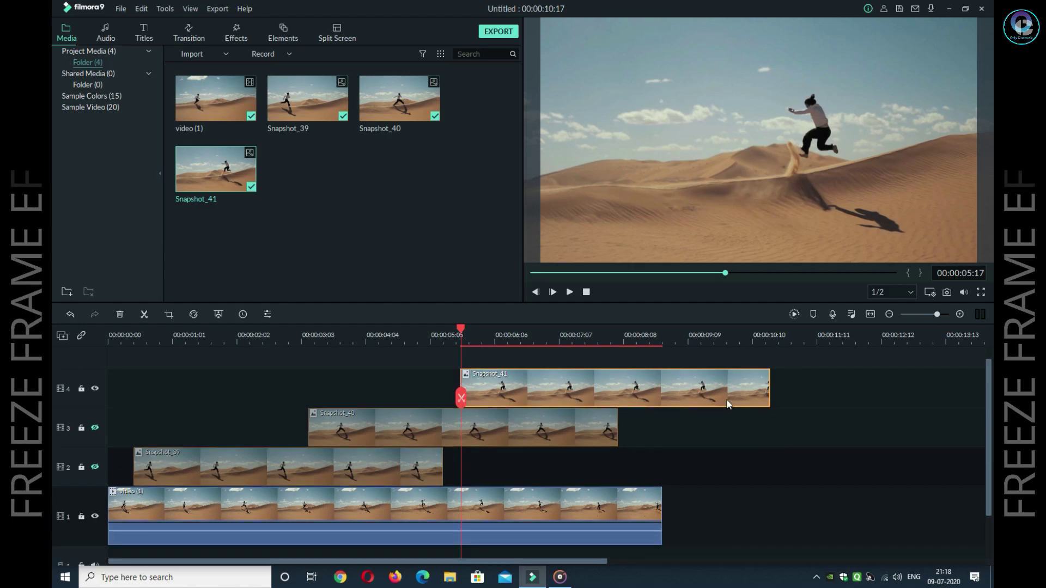
click(96, 387)
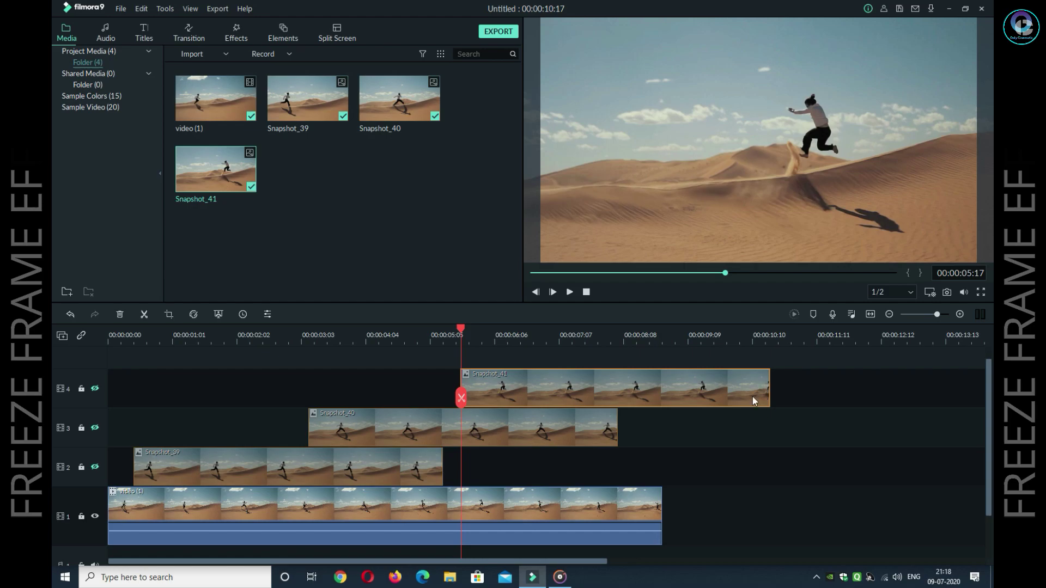
click(358, 472)
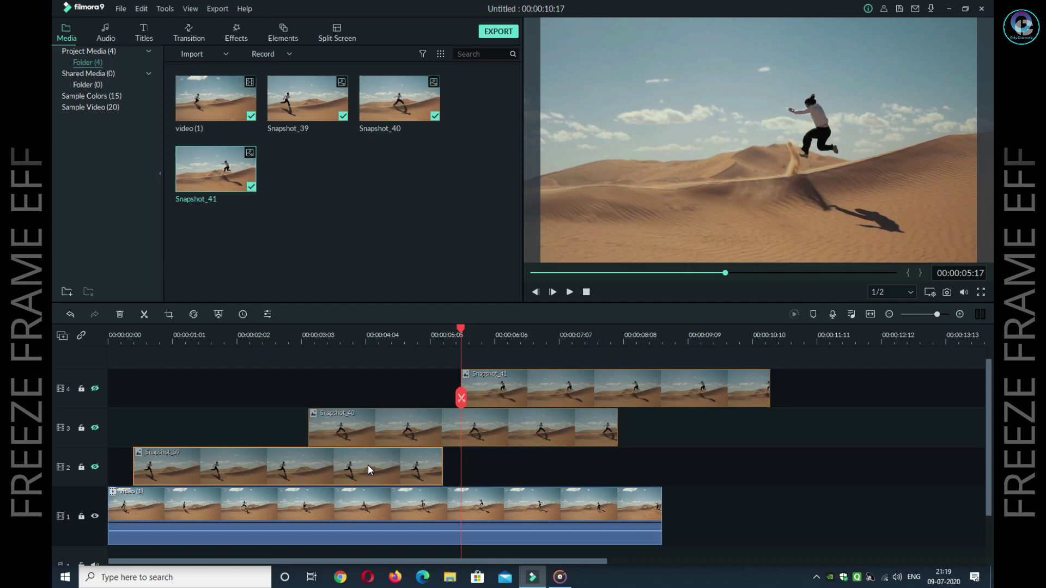
Set the Compositing blending mode of Snapshot_39, Snapshot_40 and Snapshot_41 to Darken.
double_click(368, 465)
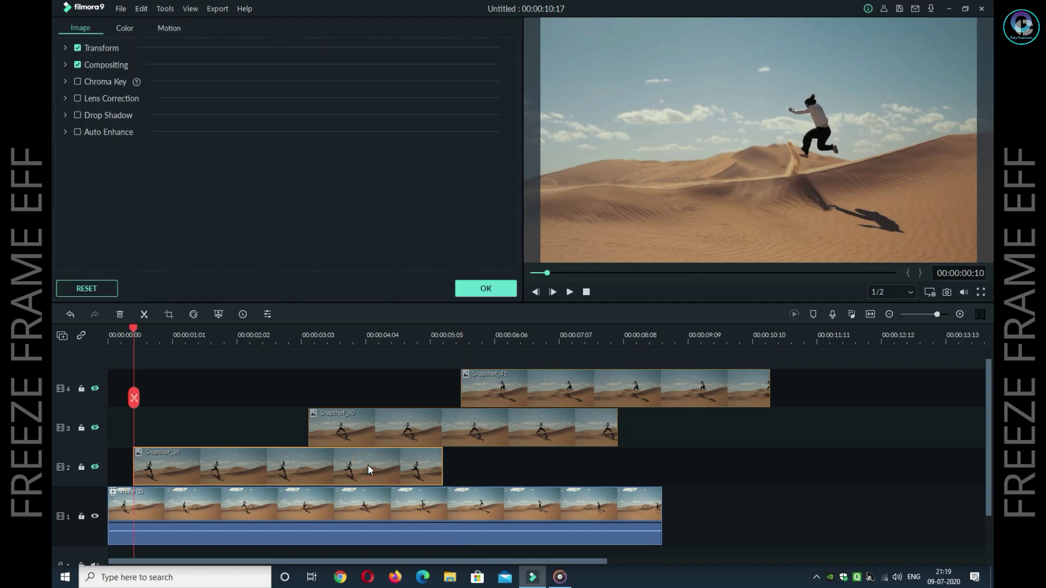
click(64, 64)
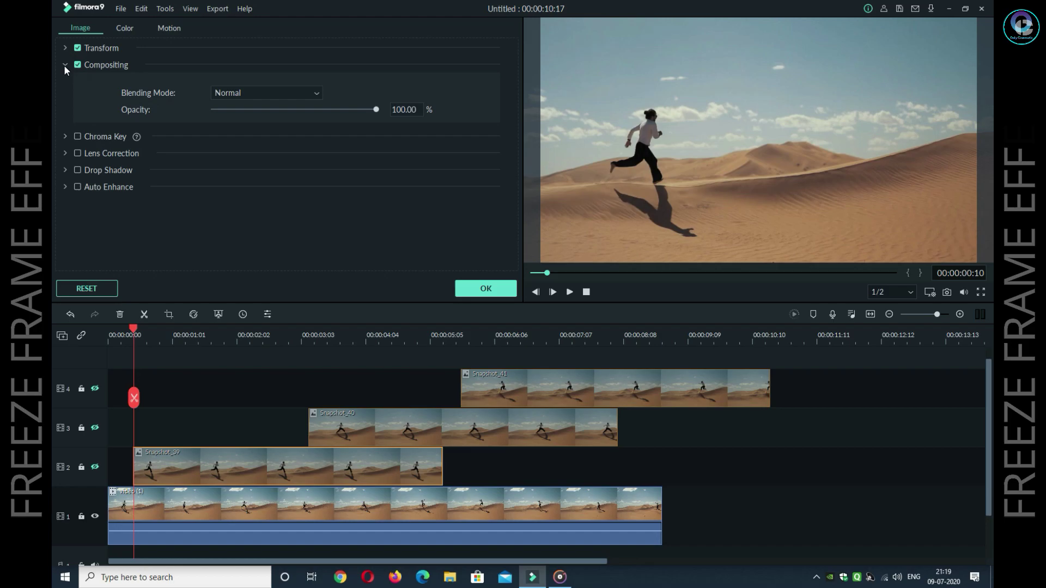
click(297, 93)
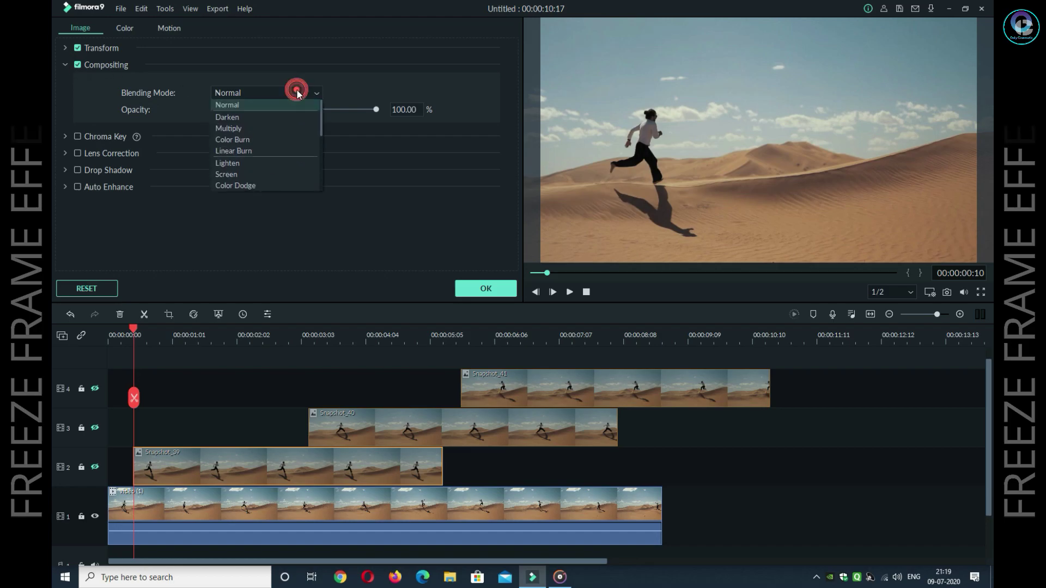
click(279, 117)
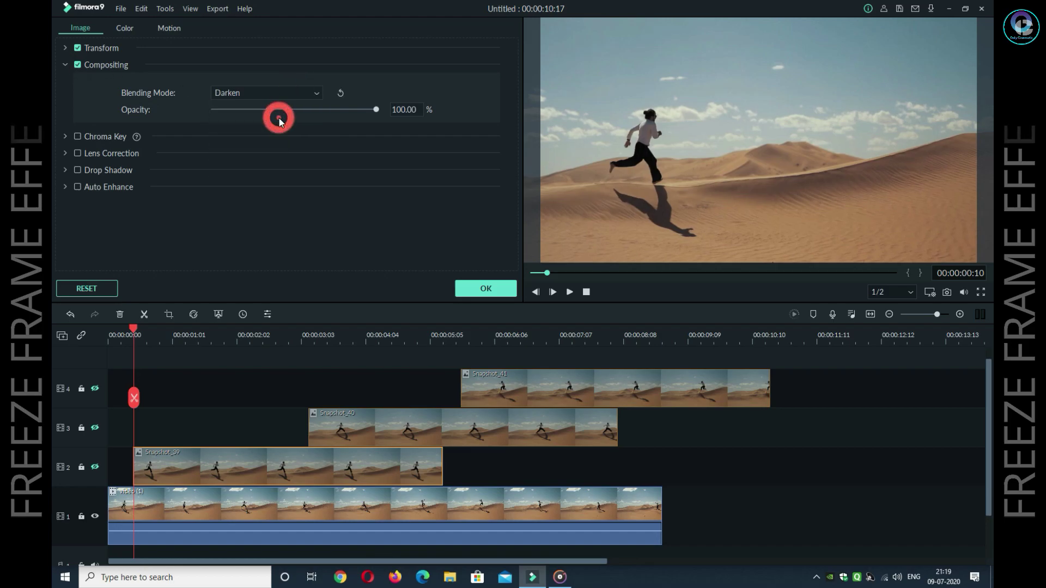
double_click(420, 423)
click(276, 93)
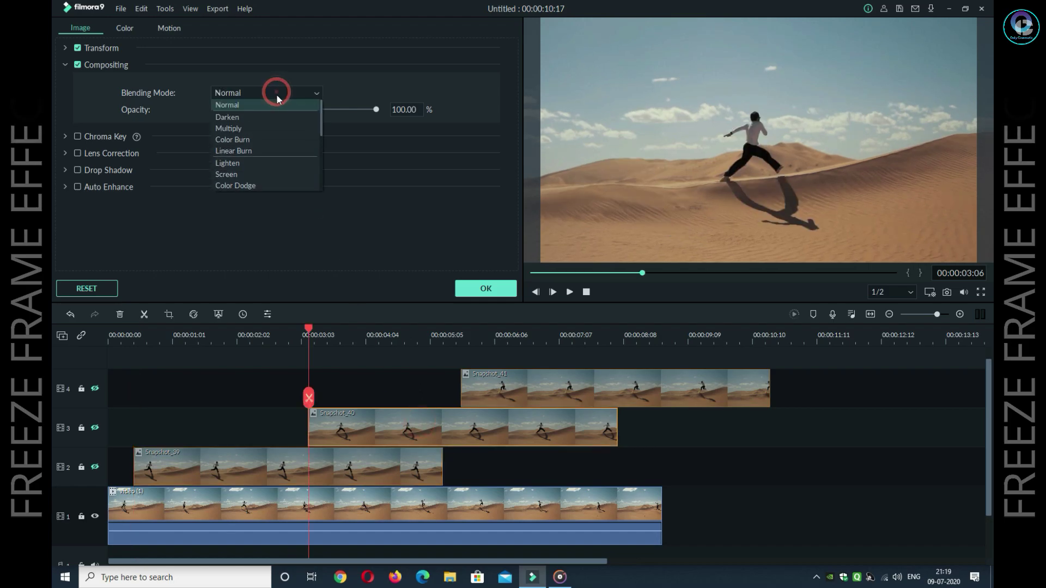
click(276, 120)
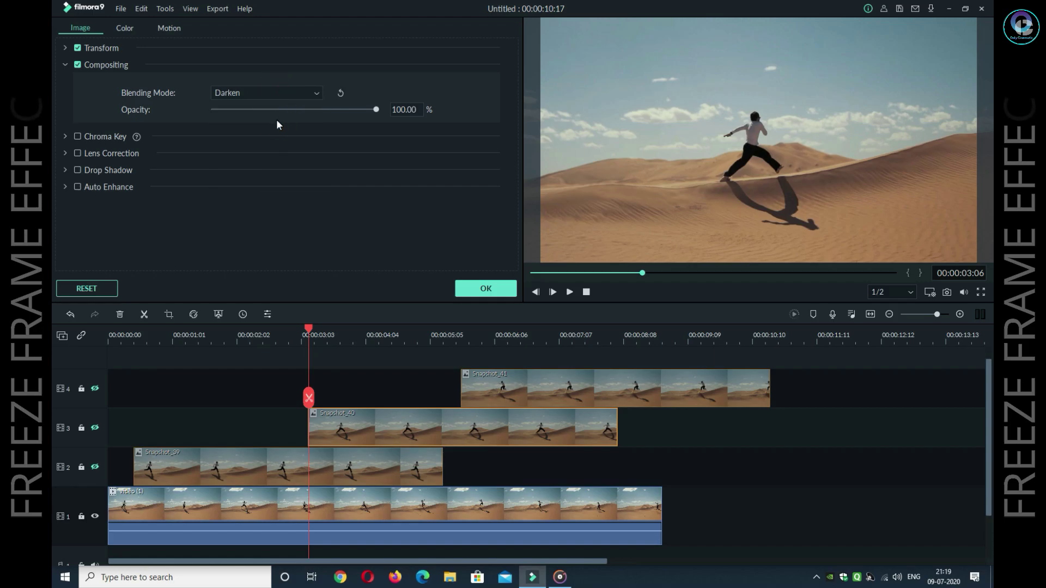
click(486, 287)
double_click(521, 374)
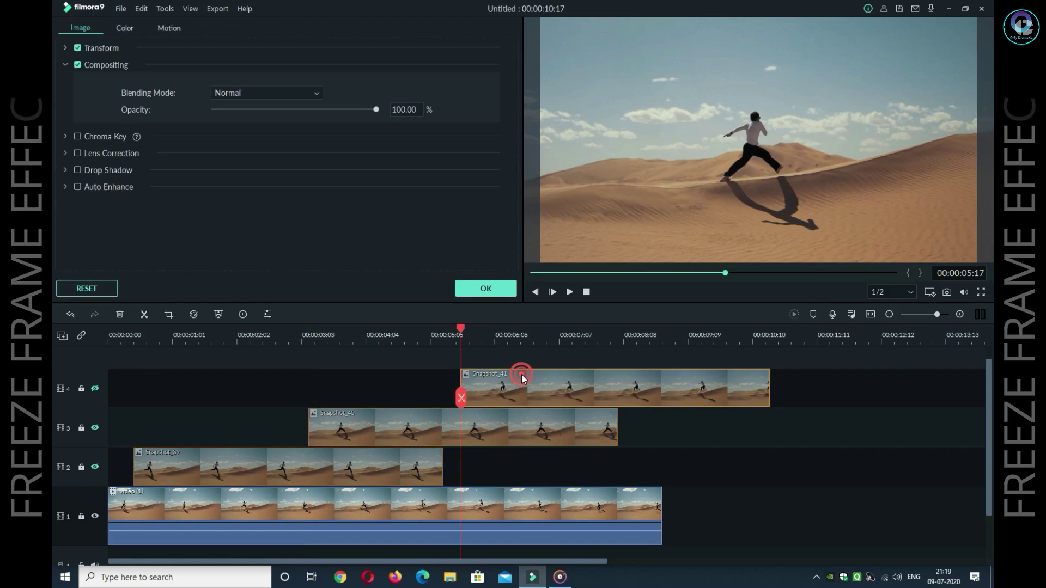
click(283, 93)
click(276, 118)
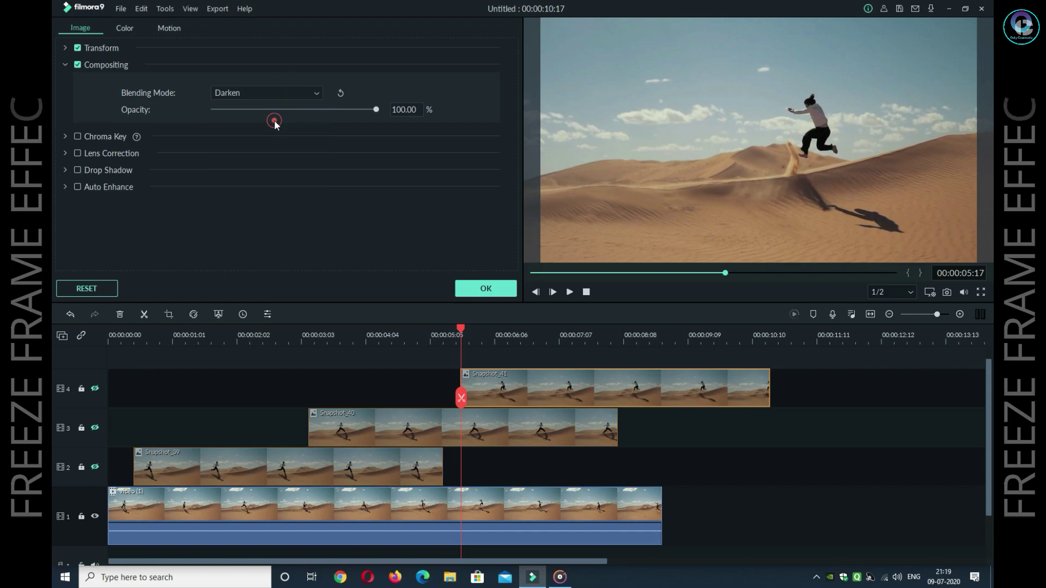
click(479, 290)
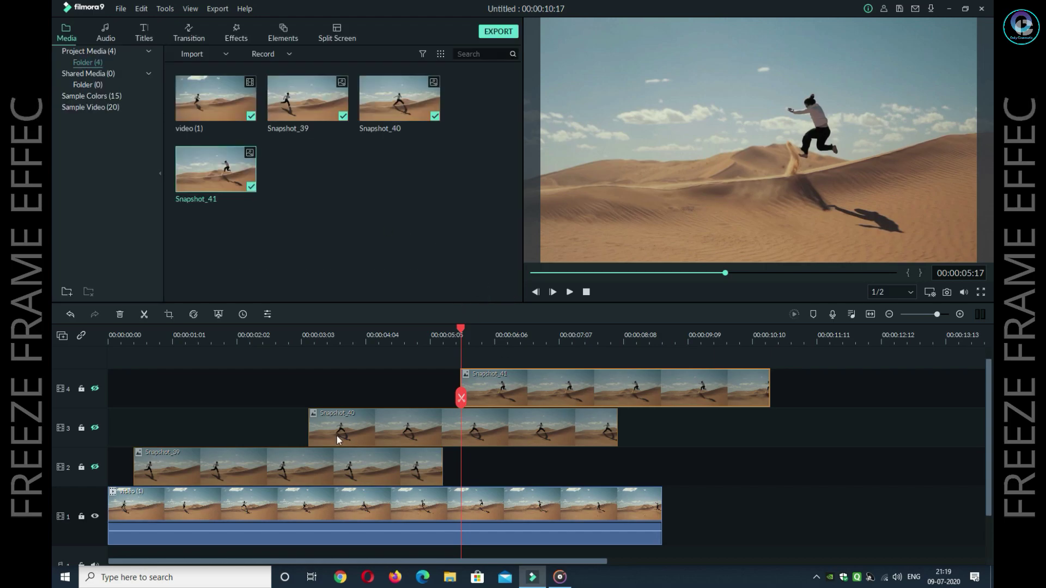
Unhide tracks 2–4 and make Snapshot_39, 40 and 41 end with the main video.
click(94, 389)
click(95, 428)
click(95, 467)
drag(769, 388, 661, 395)
click(614, 426)
drag(617, 428, 660, 428)
click(424, 467)
drag(443, 472, 661, 473)
Play the layered composite from the start to check the four jumpers.
click(586, 292)
click(570, 292)
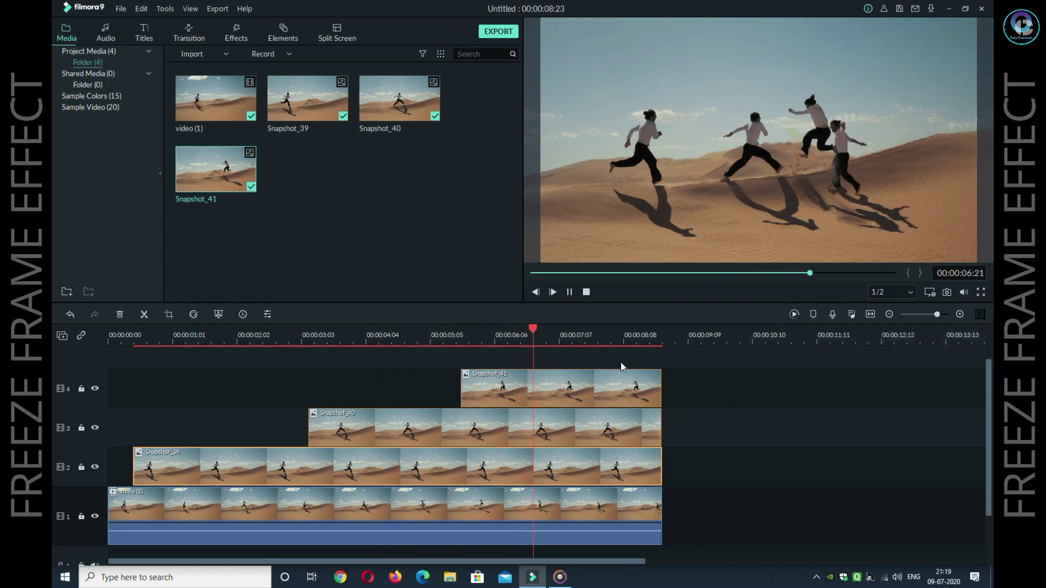
click(569, 293)
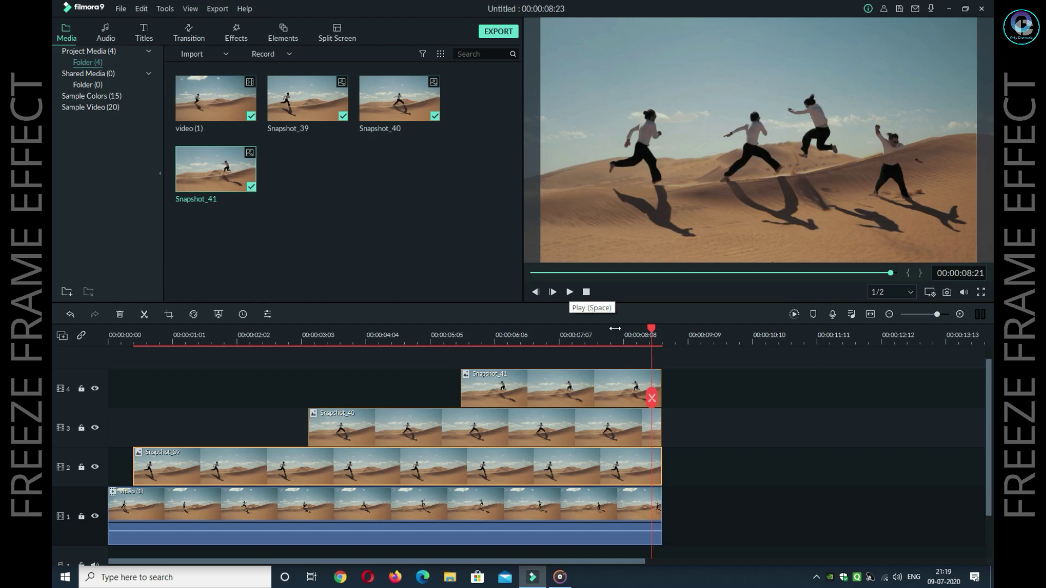
click(704, 373)
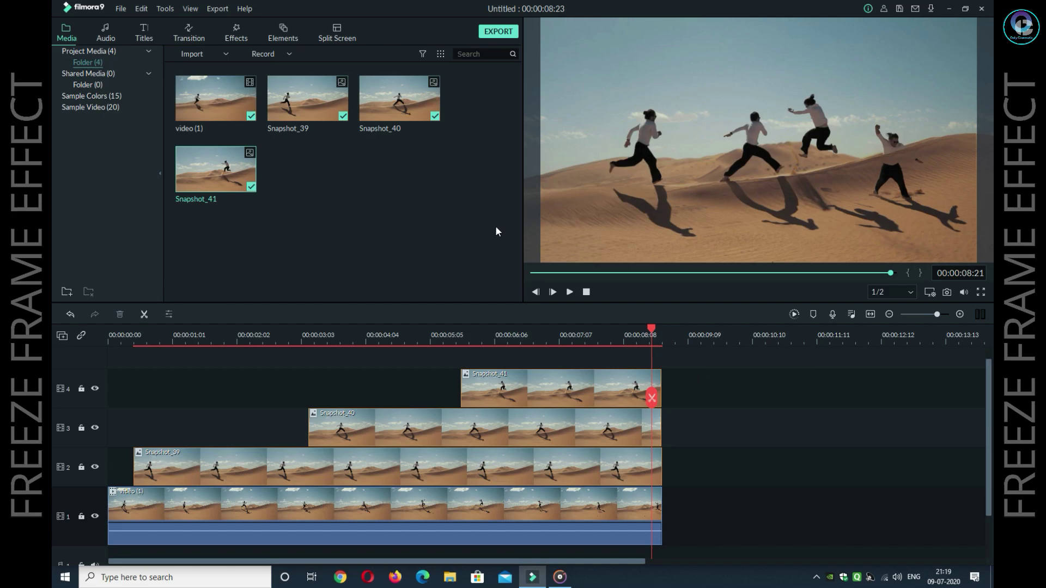
Set the export frame rate to 60 fps, then close the Export window without exporting.
click(497, 33)
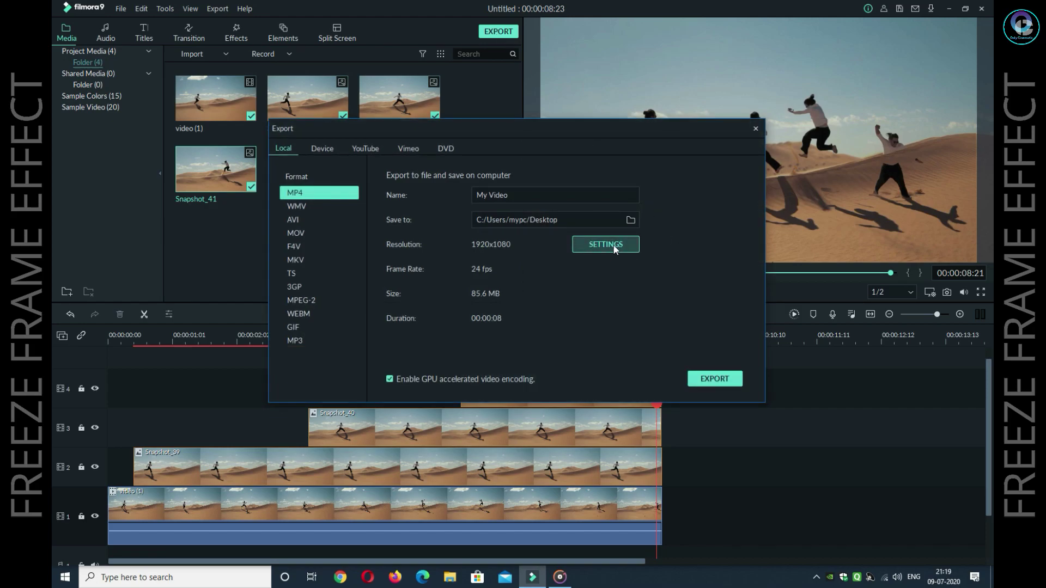
click(613, 244)
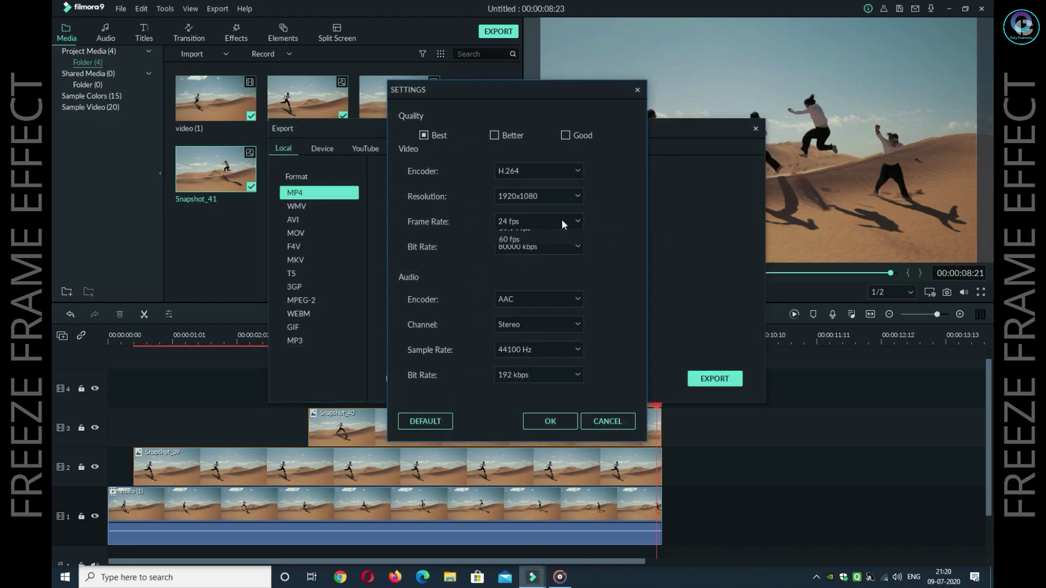
click(534, 320)
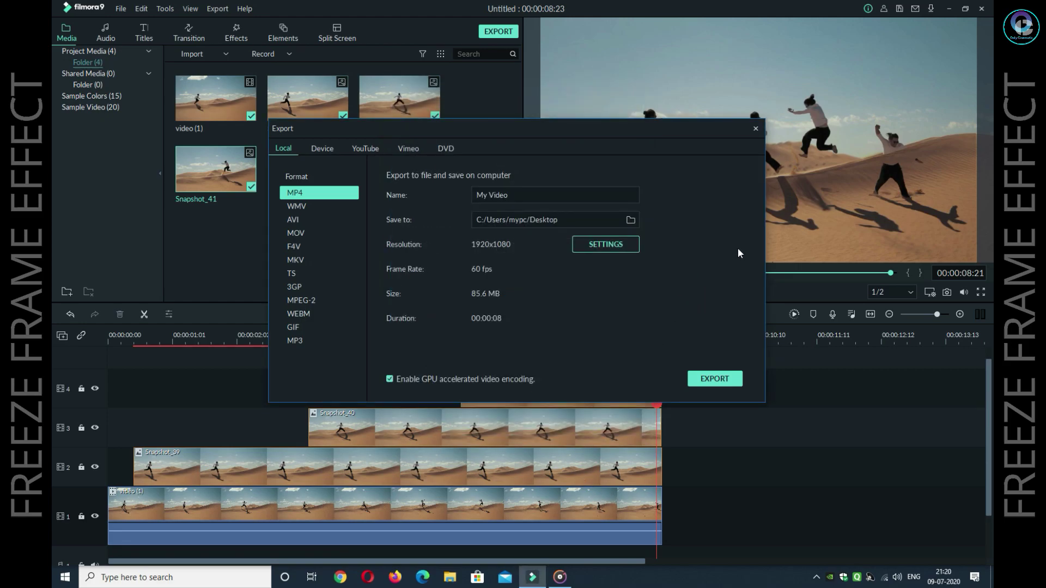
click(755, 129)
click(430, 212)
Import the Desktop clip "1." into the media library and select all timeline clips.
right_click(430, 212)
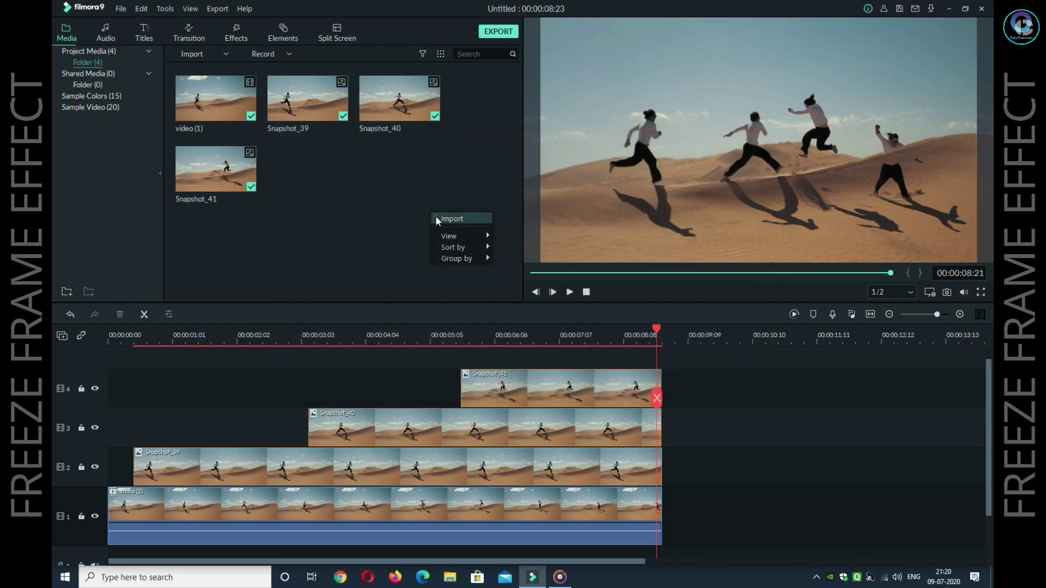
click(436, 216)
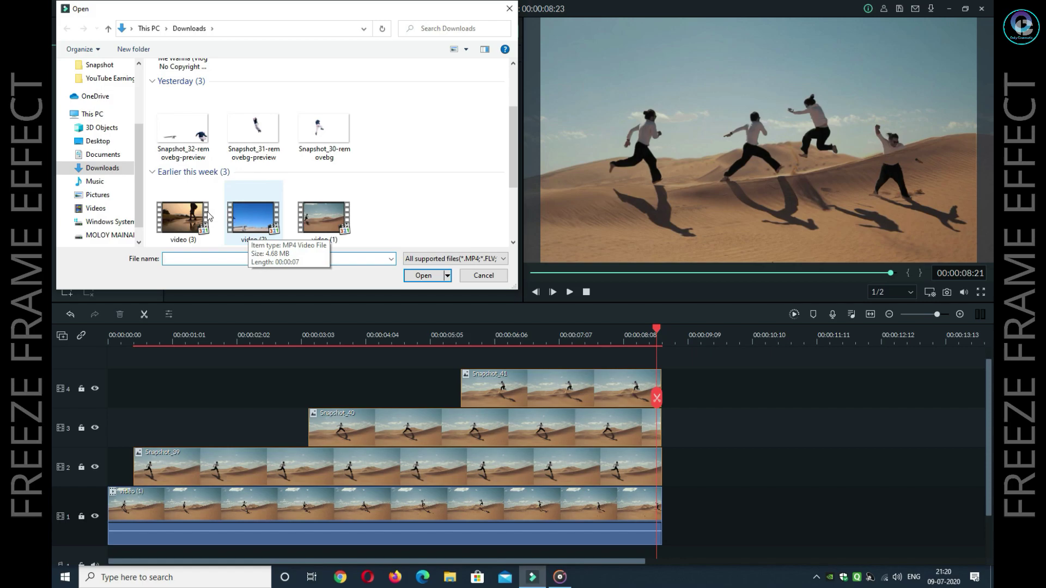
click(121, 141)
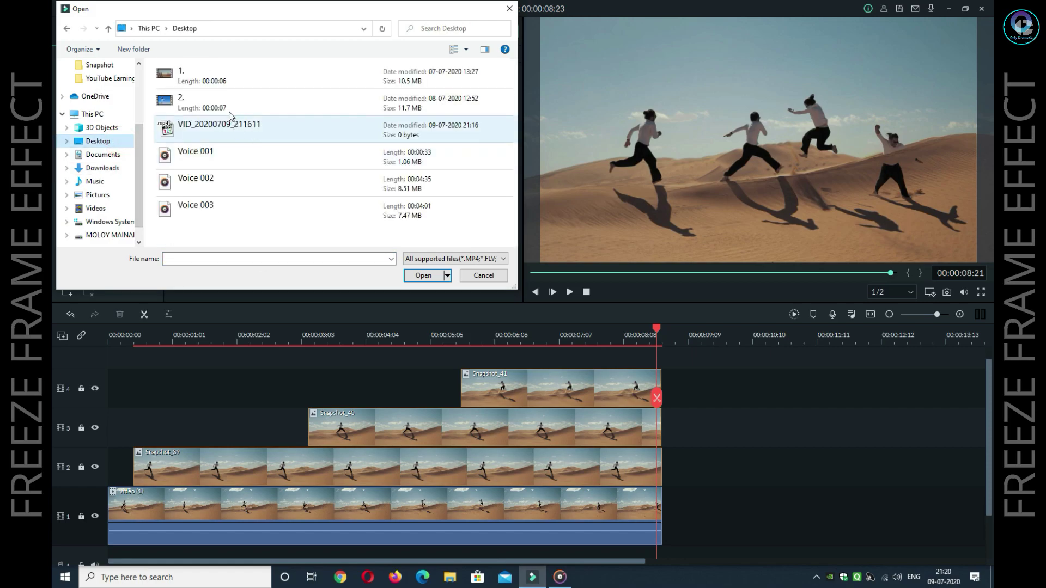
double_click(185, 74)
click(383, 234)
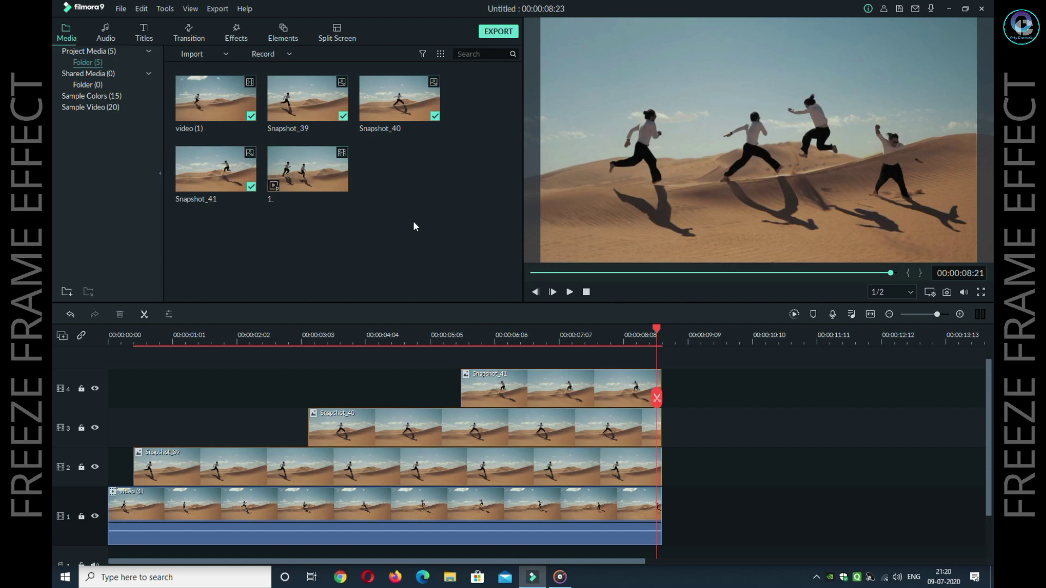
drag(692, 377, 445, 545)
Delete the old clips and put clip "1." alone on track 1 at 1920 x 1080 60fps.
right_click(459, 496)
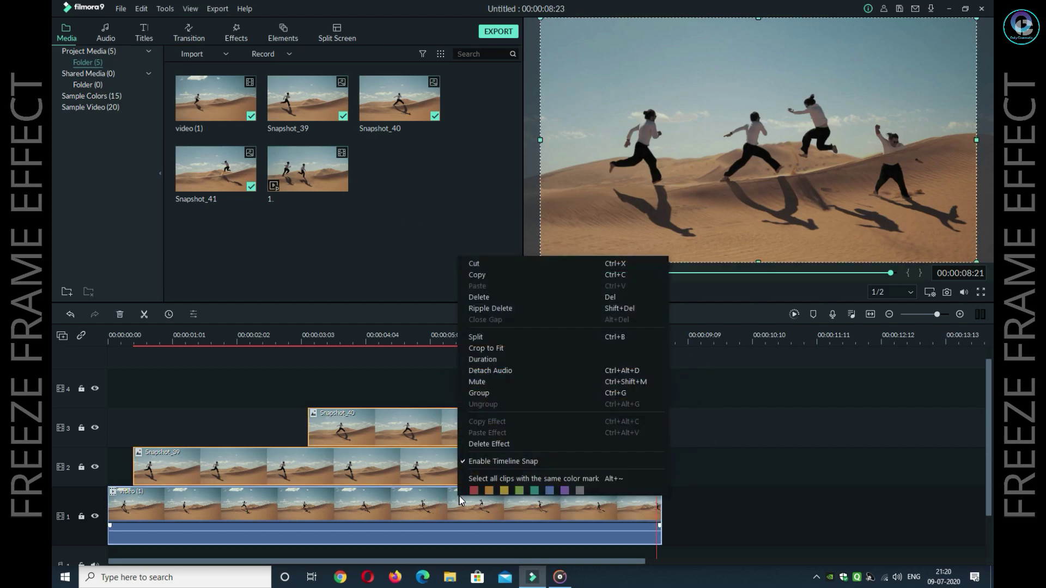
click(509, 297)
drag(323, 175, 107, 506)
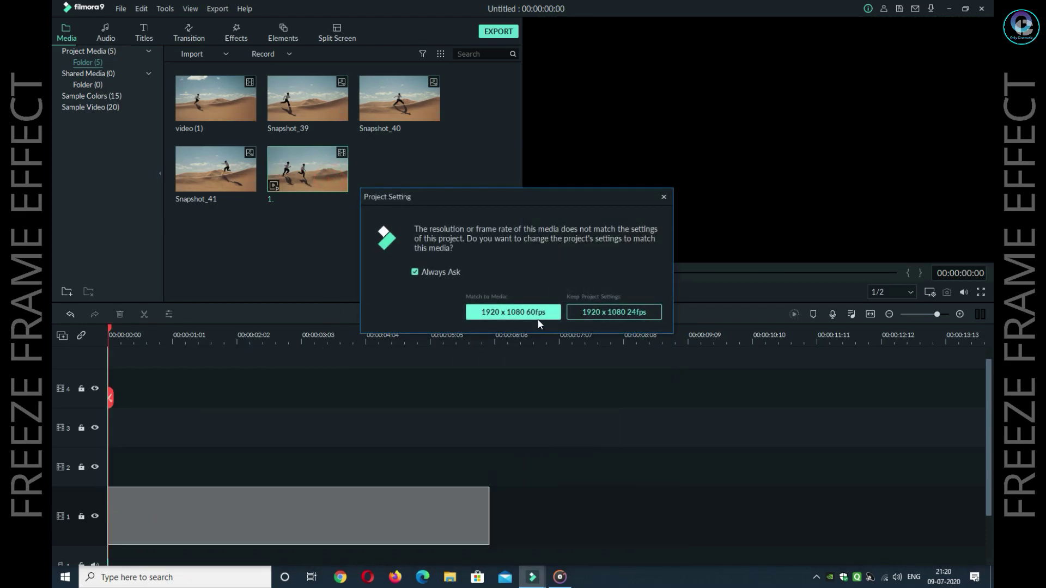
click(527, 309)
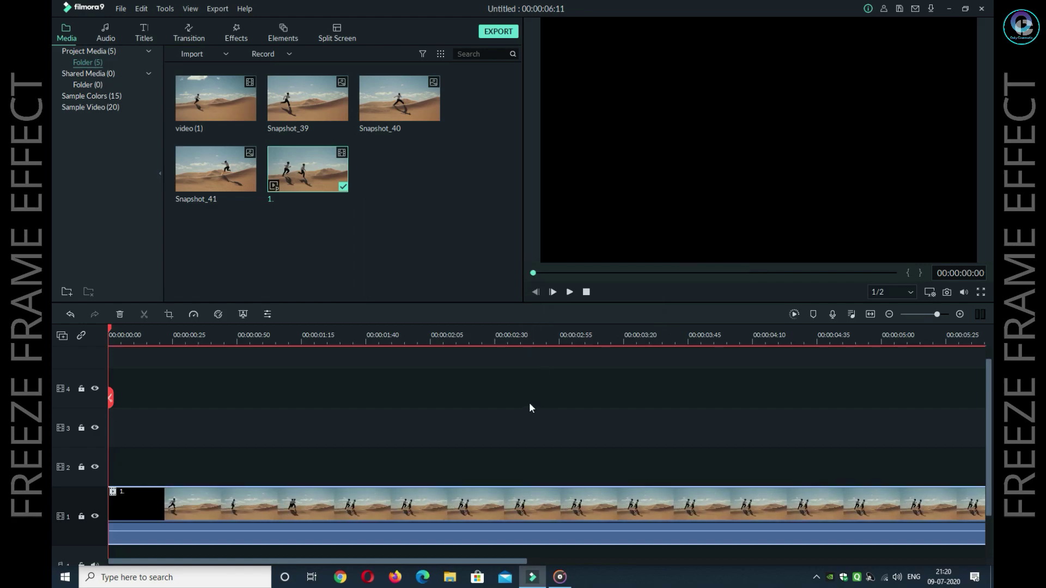
scroll(528, 402, down, 1)
click(870, 315)
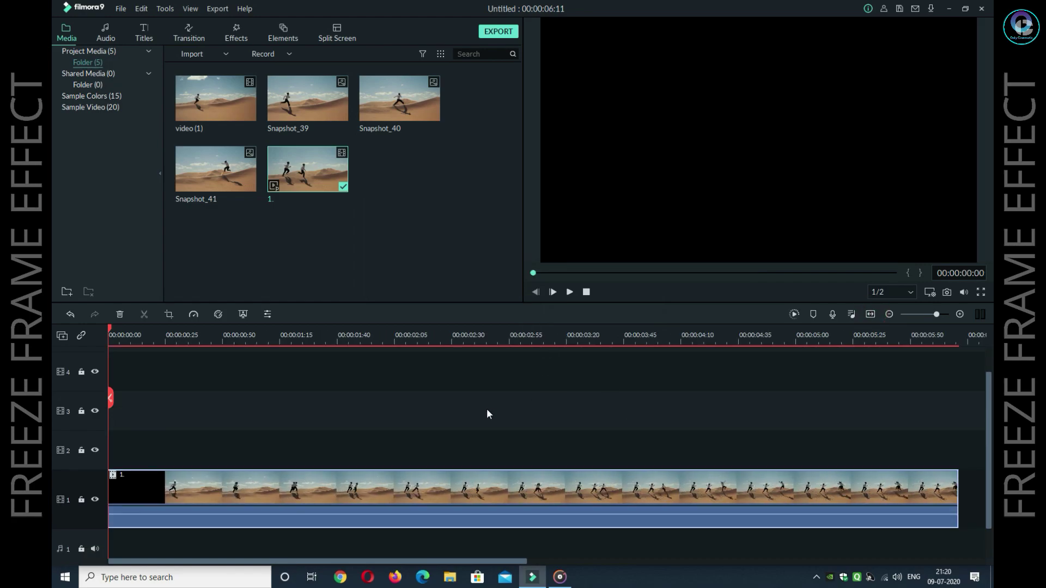
Apply a Speed option to clip "1." and play back the result.
click(194, 315)
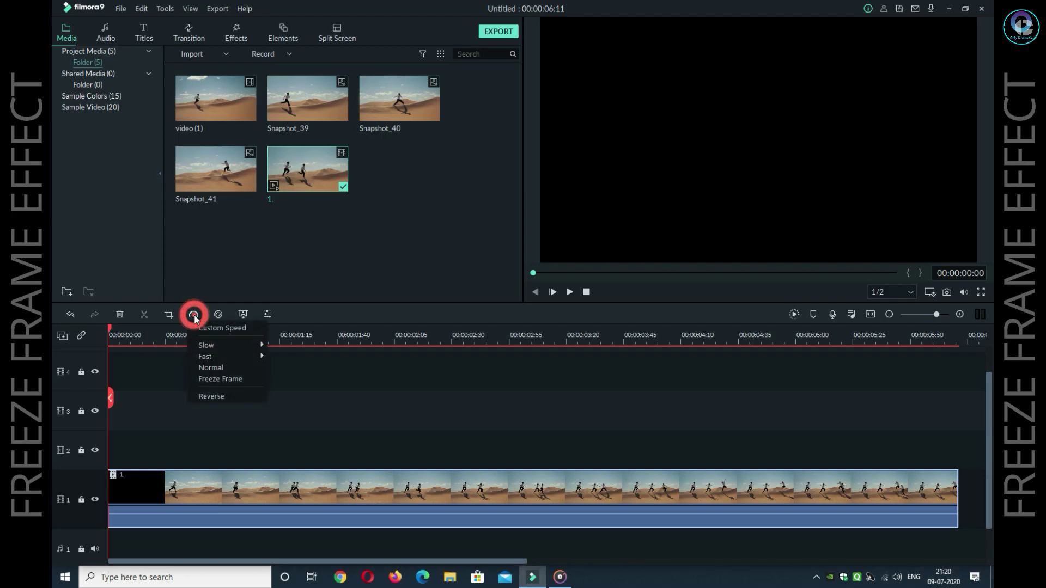
click(217, 392)
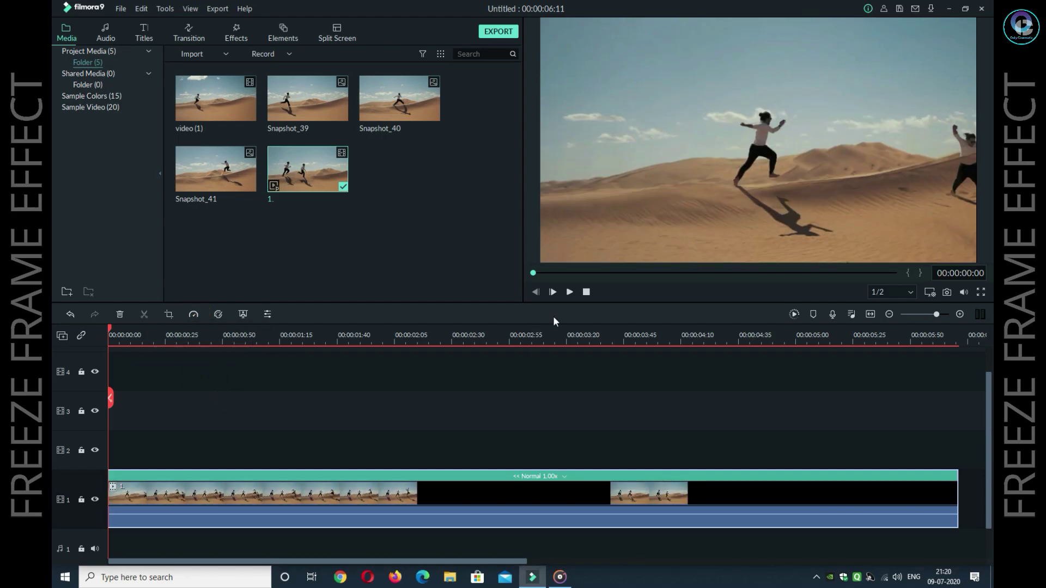
click(569, 293)
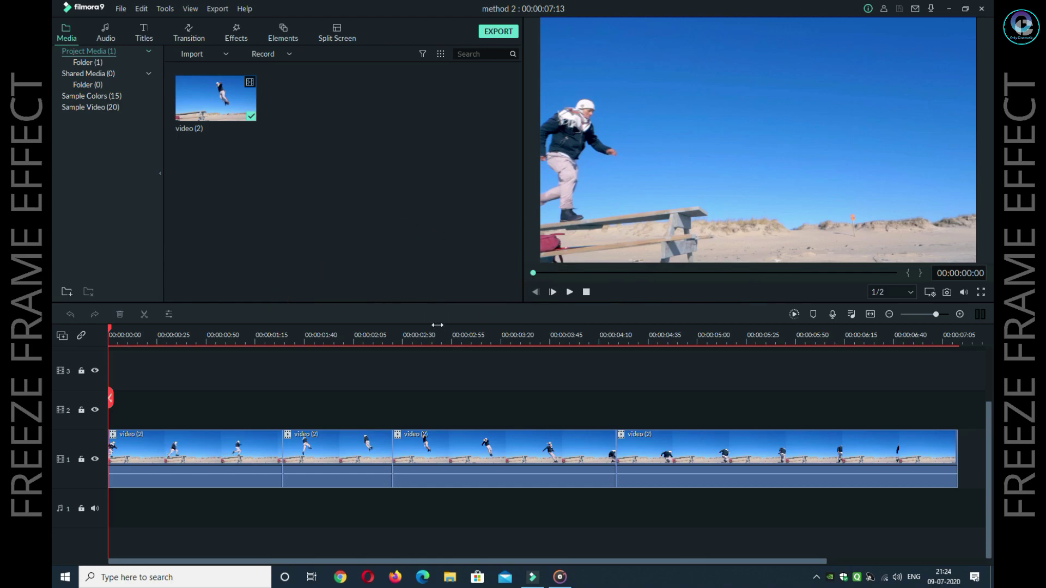
Add a fourth video track, preview the video (2) clip, and park the playhead near one second.
click(866, 317)
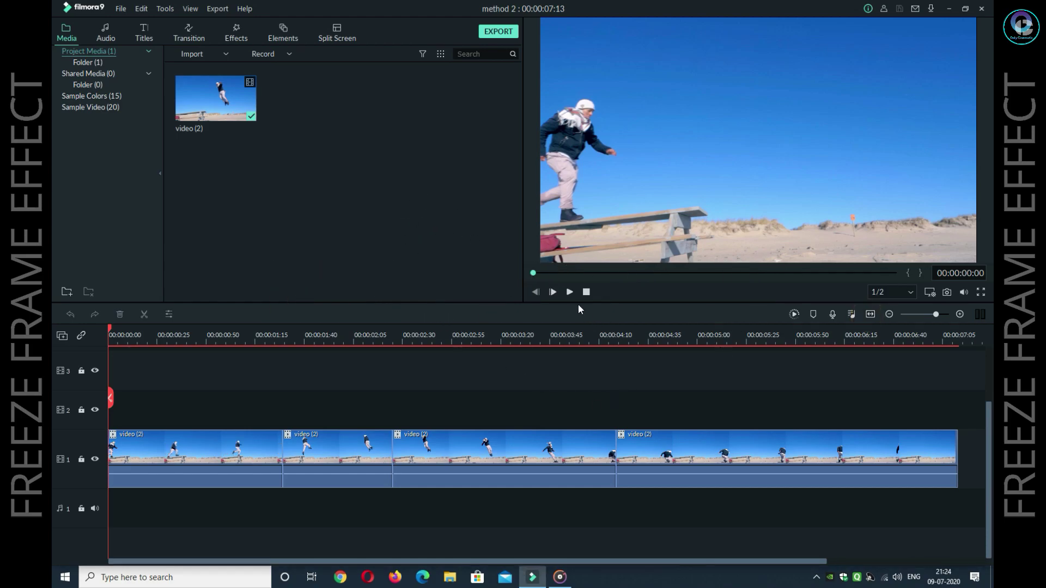
double_click(235, 98)
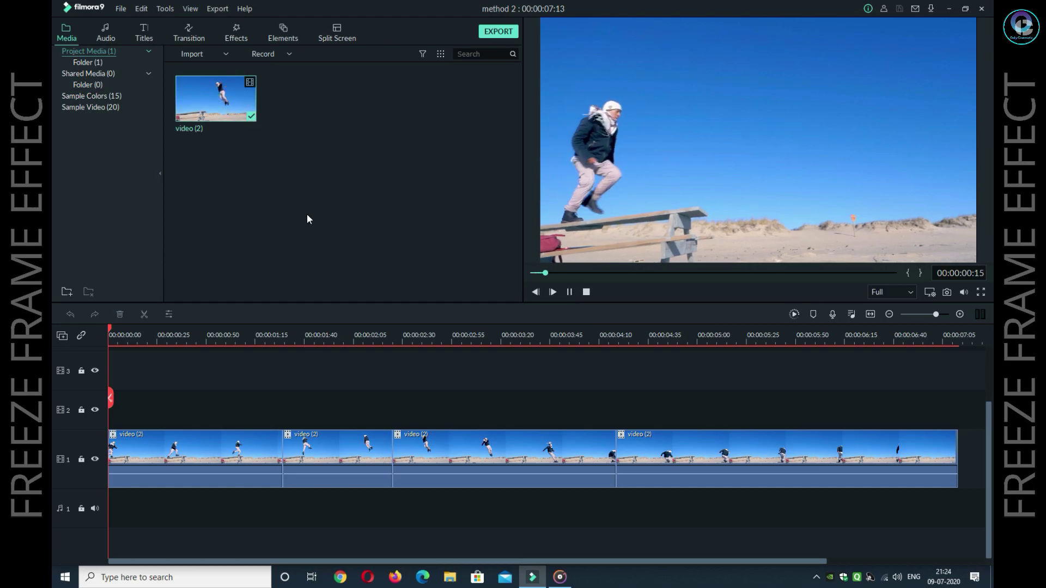
click(570, 294)
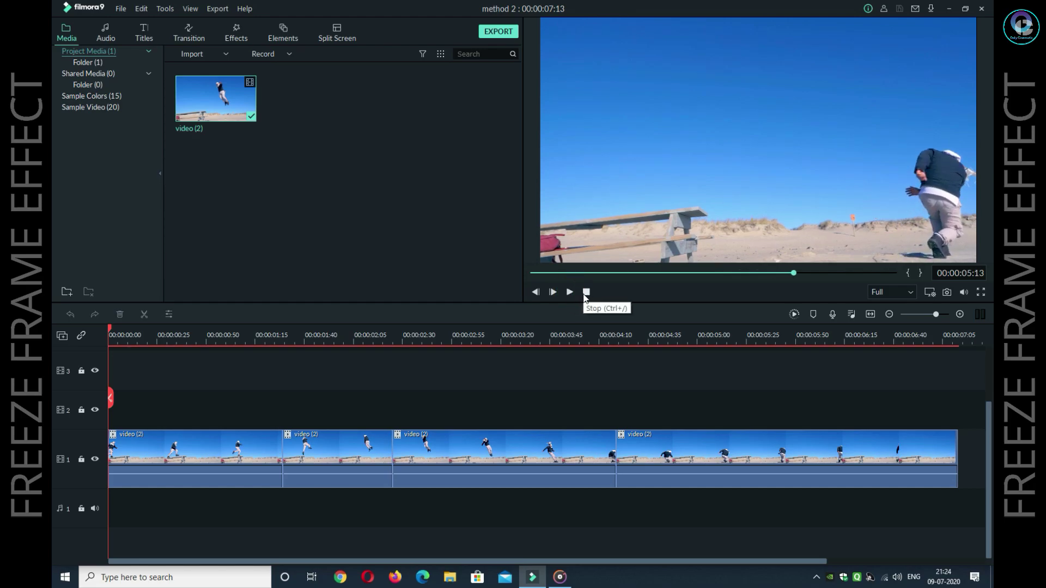
click(587, 293)
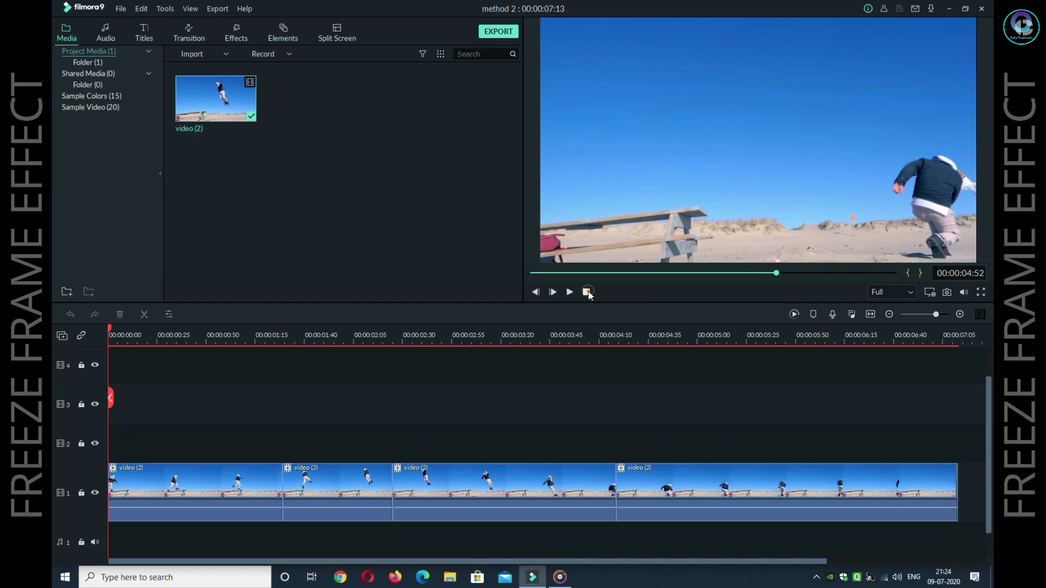
click(227, 335)
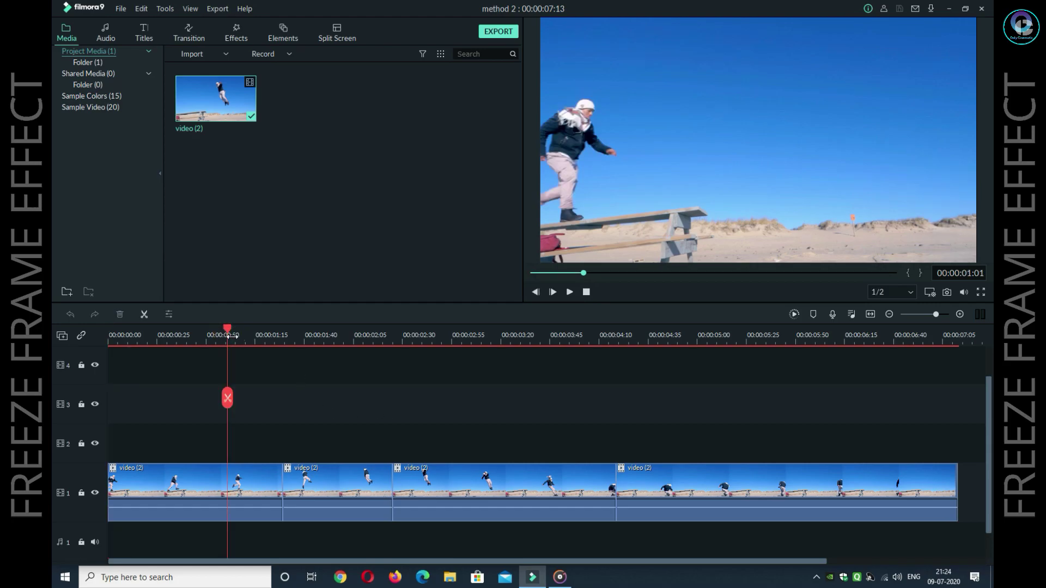
Take snapshots of the jump at 00:00:01:15, 00:00:02:25 and about 00:00:04:10.
drag(226, 328, 282, 329)
click(283, 329)
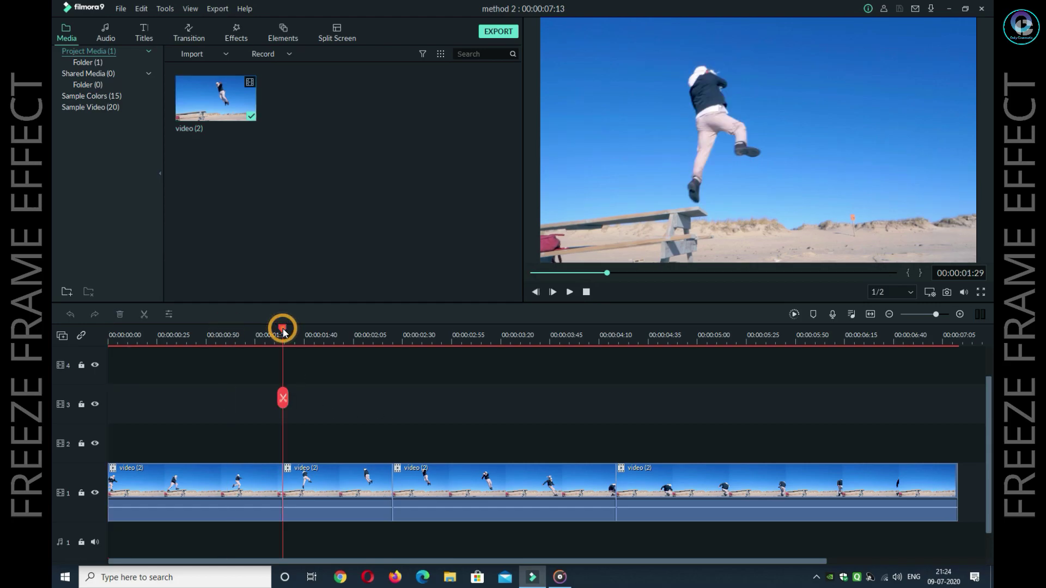
click(947, 292)
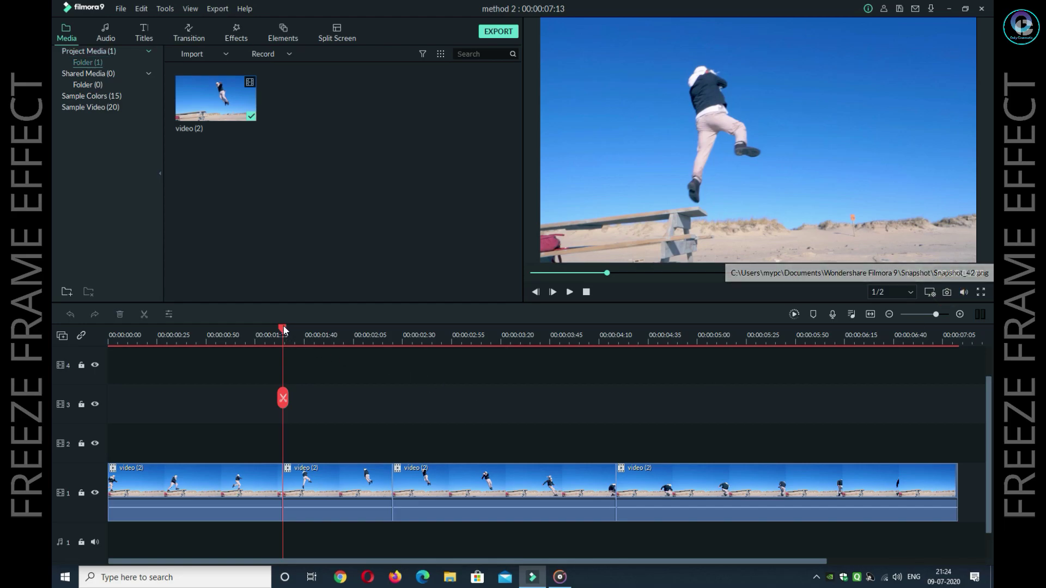
drag(283, 326, 393, 334)
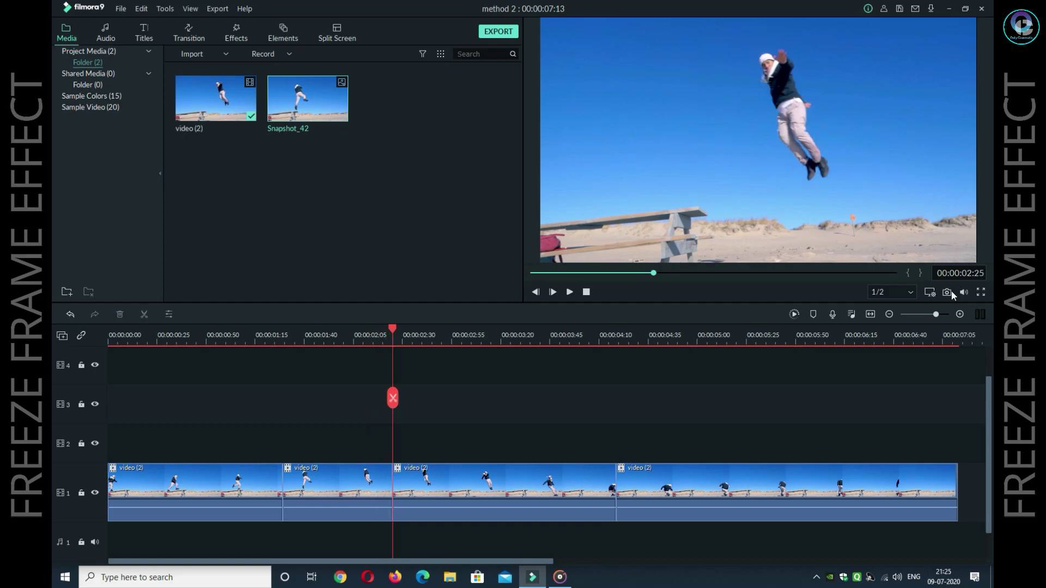
click(949, 291)
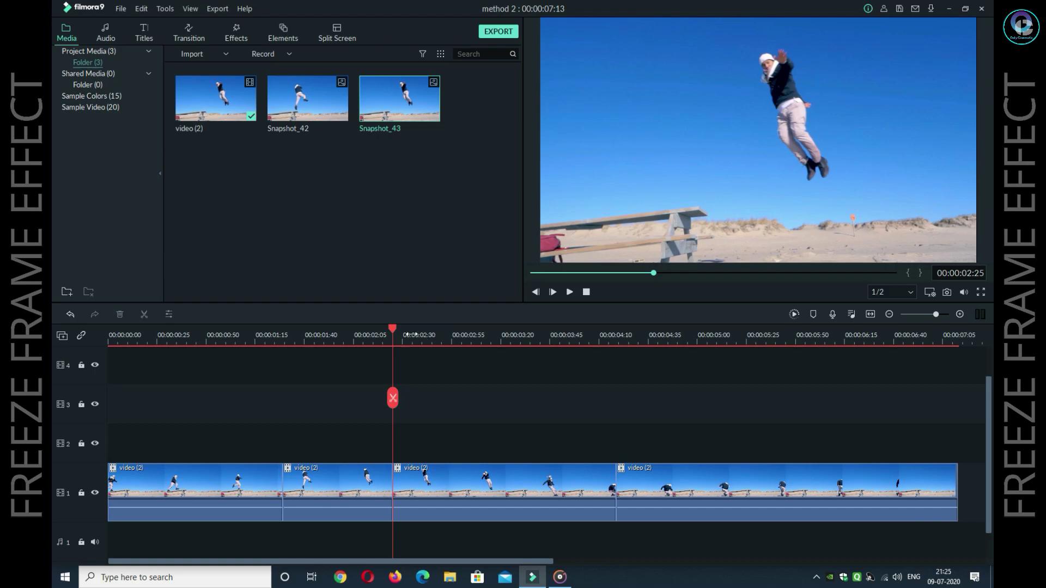
drag(393, 328, 618, 337)
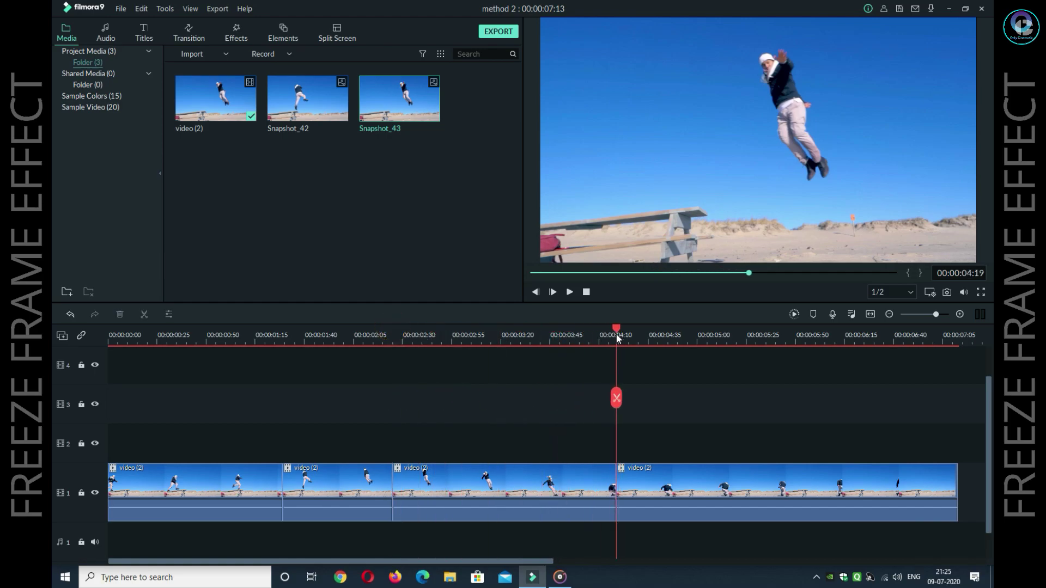
click(948, 292)
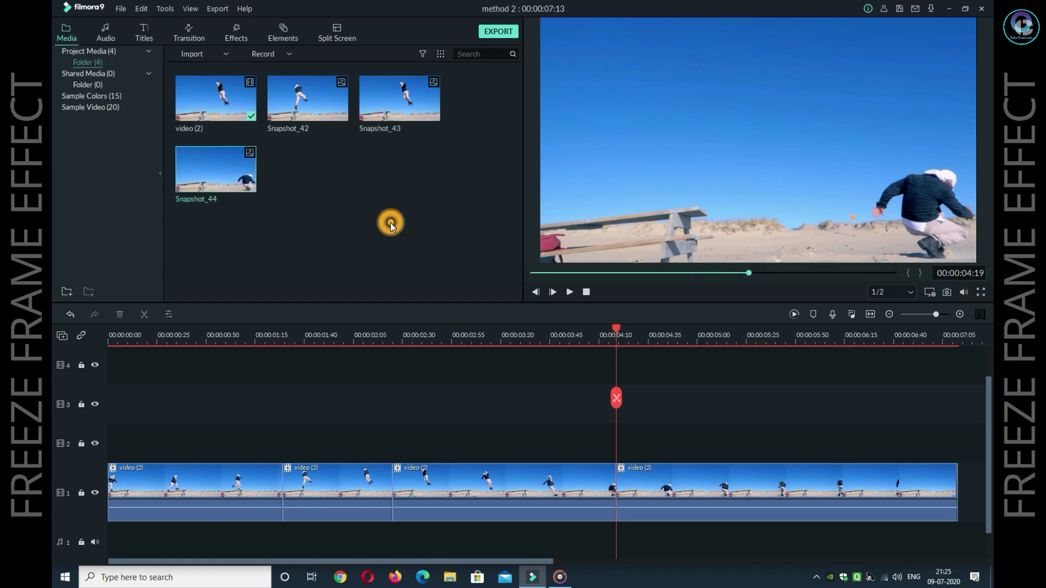
Preview Snapshot_42, Snapshot_43 and Snapshot_44, then return the preview to the timeline.
drag(449, 178, 300, 109)
click(245, 171)
click(340, 113)
click(393, 205)
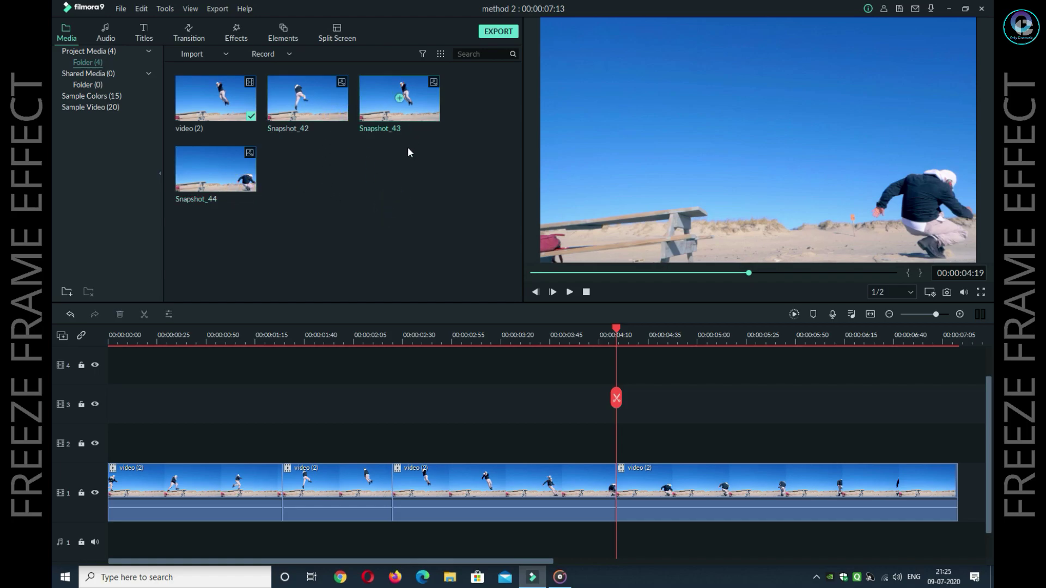
double_click(334, 109)
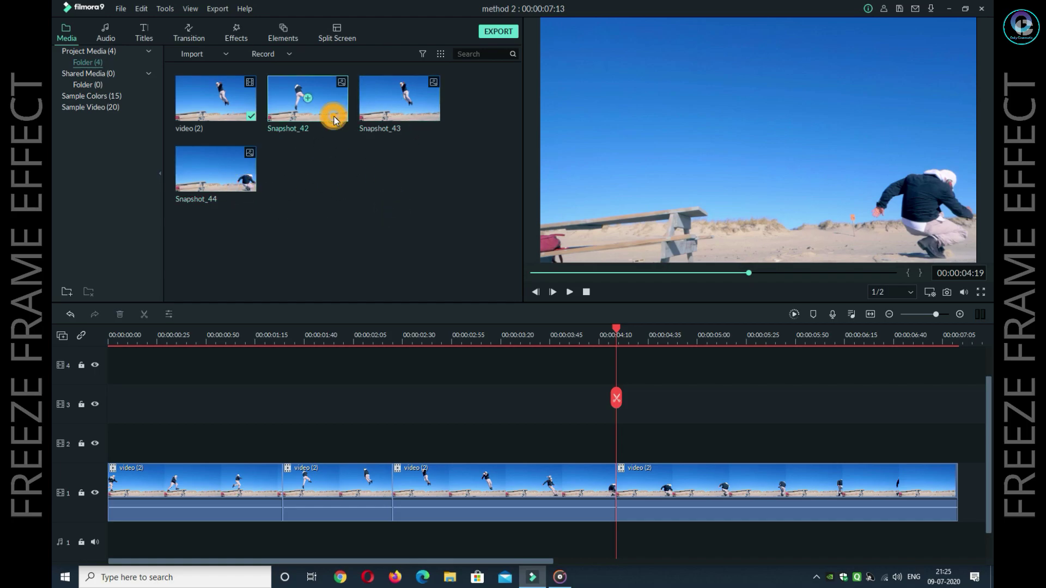
click(425, 121)
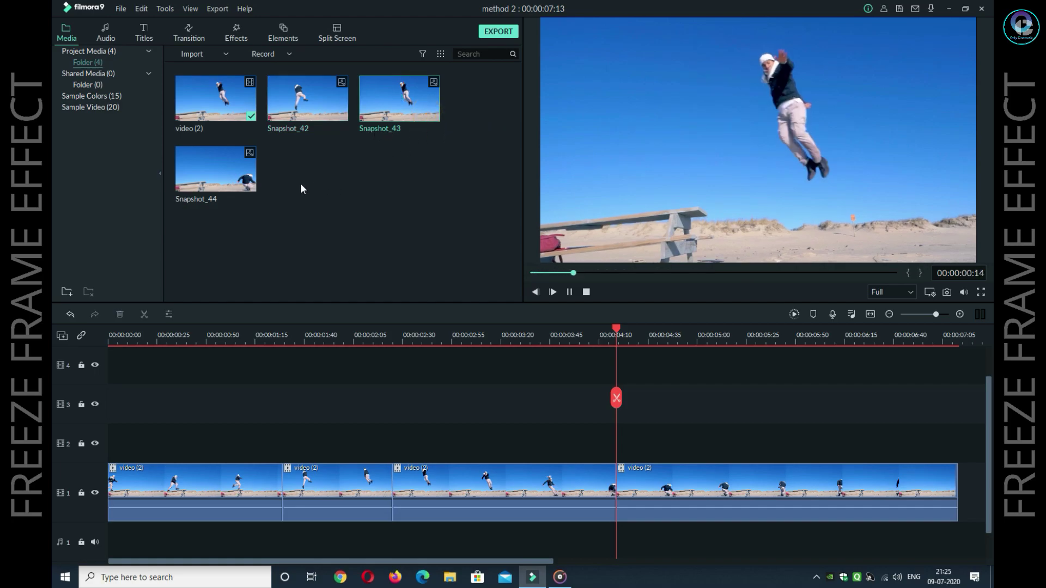
double_click(239, 173)
click(322, 195)
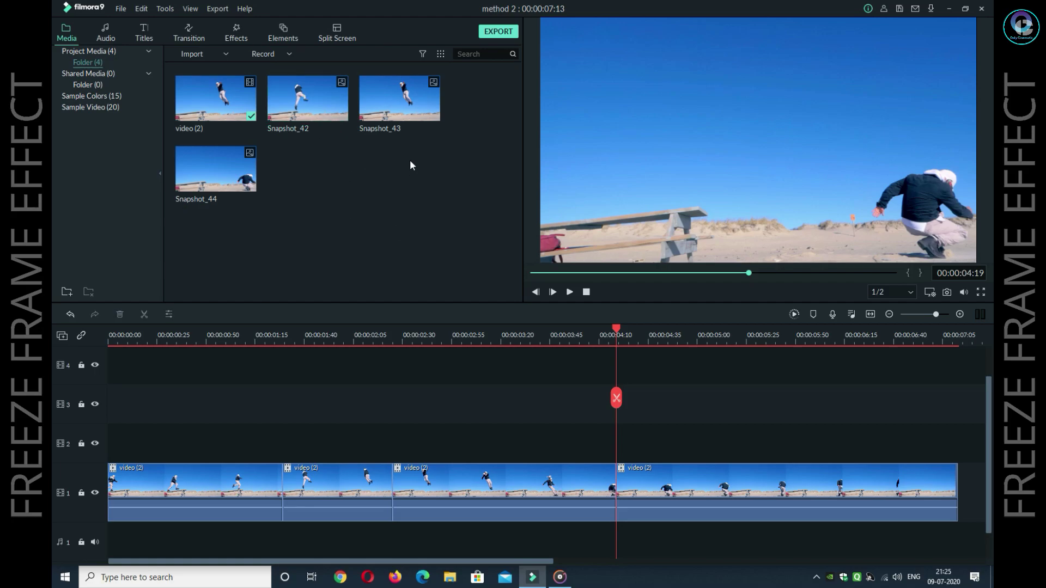
Import the three removebg snapshot PNGs from the Downloads folder into the media library.
click(333, 121)
click(385, 204)
right_click(365, 201)
click(370, 205)
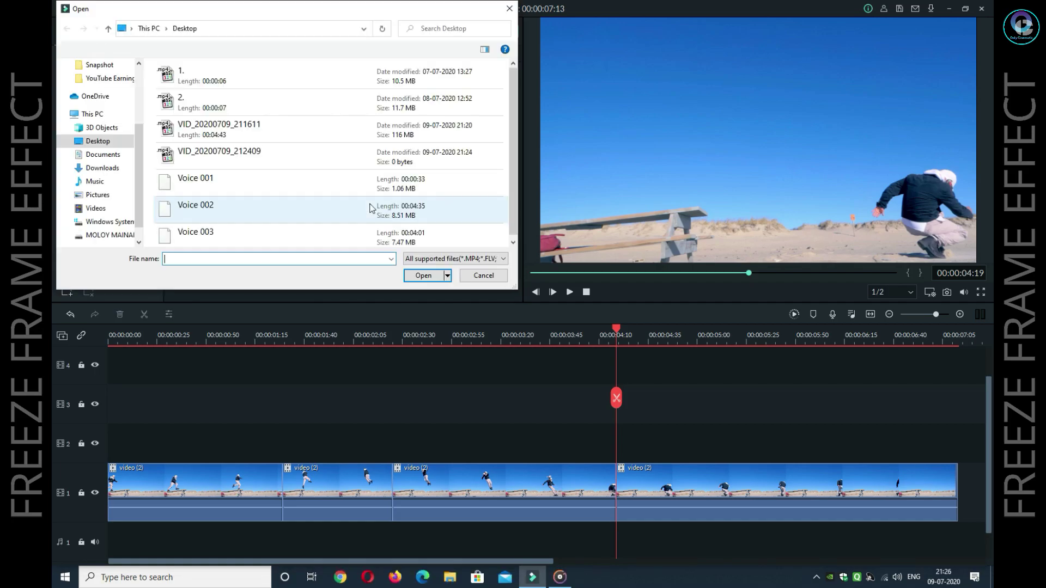
click(102, 169)
drag(391, 231, 170, 223)
click(429, 276)
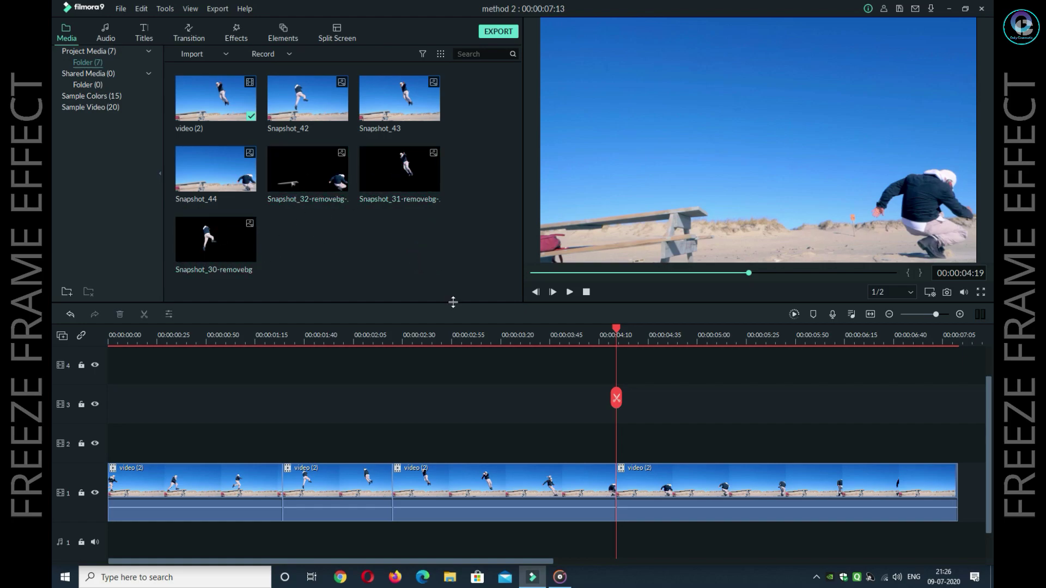
Select each of the four beach clips on track 1 to locate their cut points.
click(266, 477)
click(321, 479)
click(427, 474)
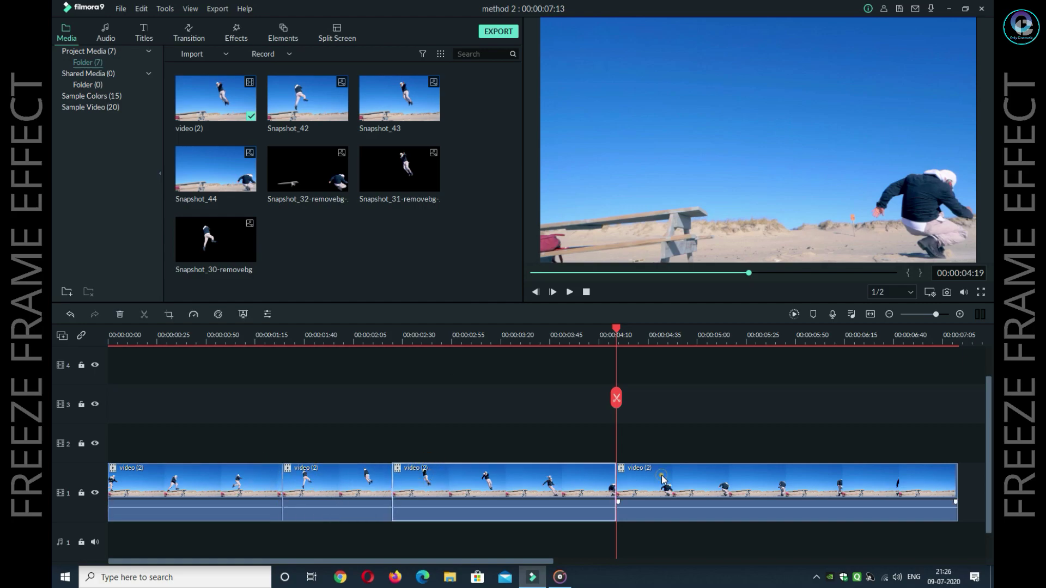
click(348, 480)
click(260, 480)
click(300, 479)
click(470, 473)
click(646, 474)
click(229, 486)
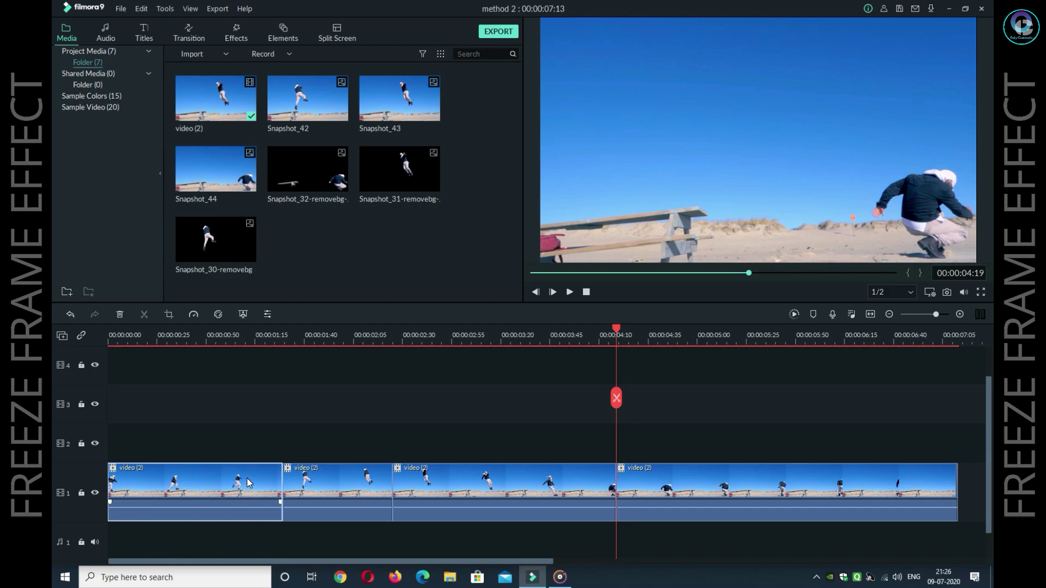
click(446, 483)
click(636, 474)
click(235, 490)
click(218, 475)
click(326, 472)
click(472, 473)
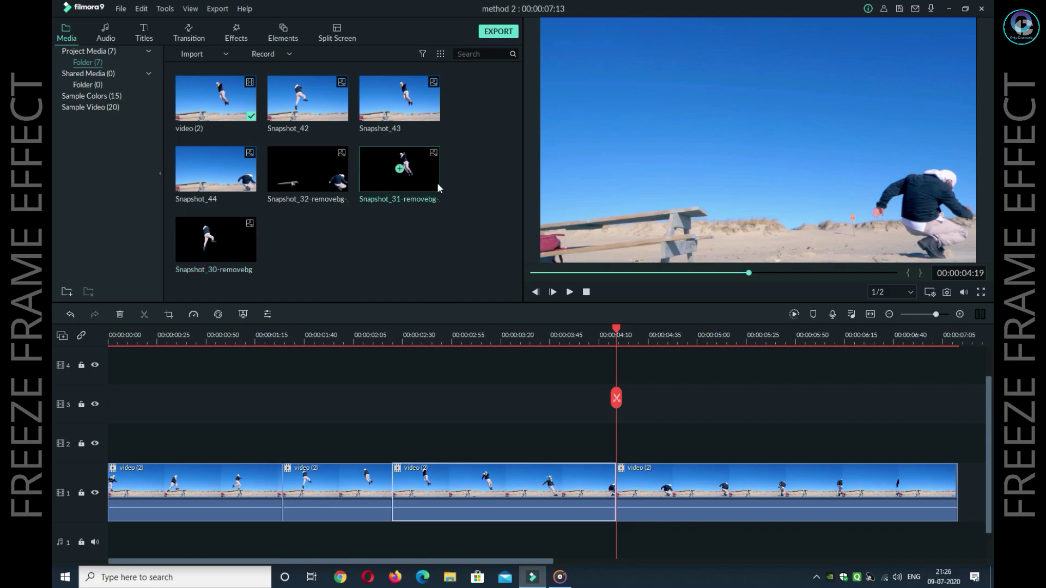
Place Snapshot_30, 31 and 32 removebg cutouts on tracks 2, 3 and 4 at successive clip cuts.
drag(233, 252, 290, 445)
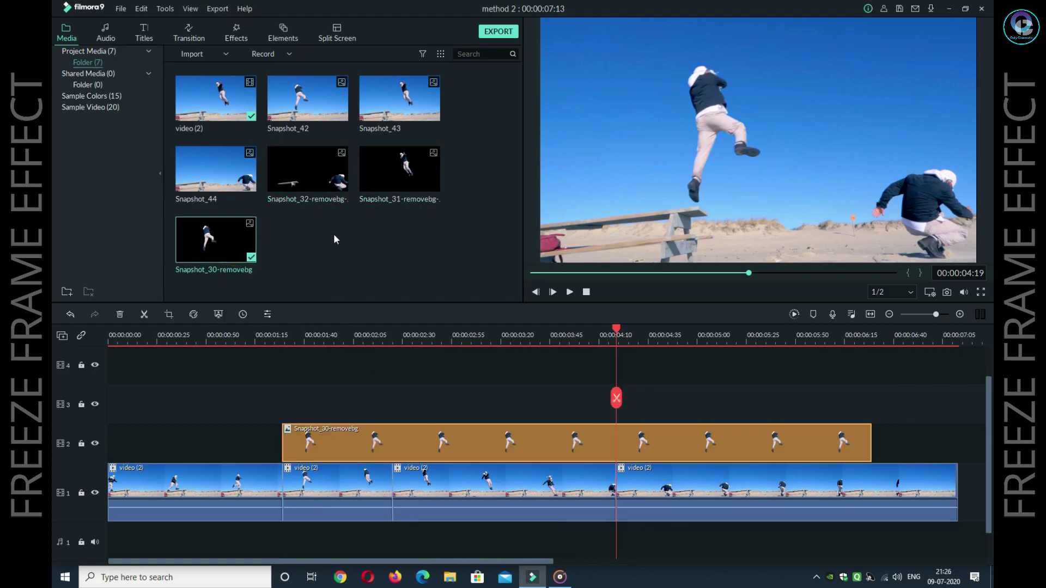
drag(409, 187, 395, 411)
drag(330, 179, 622, 377)
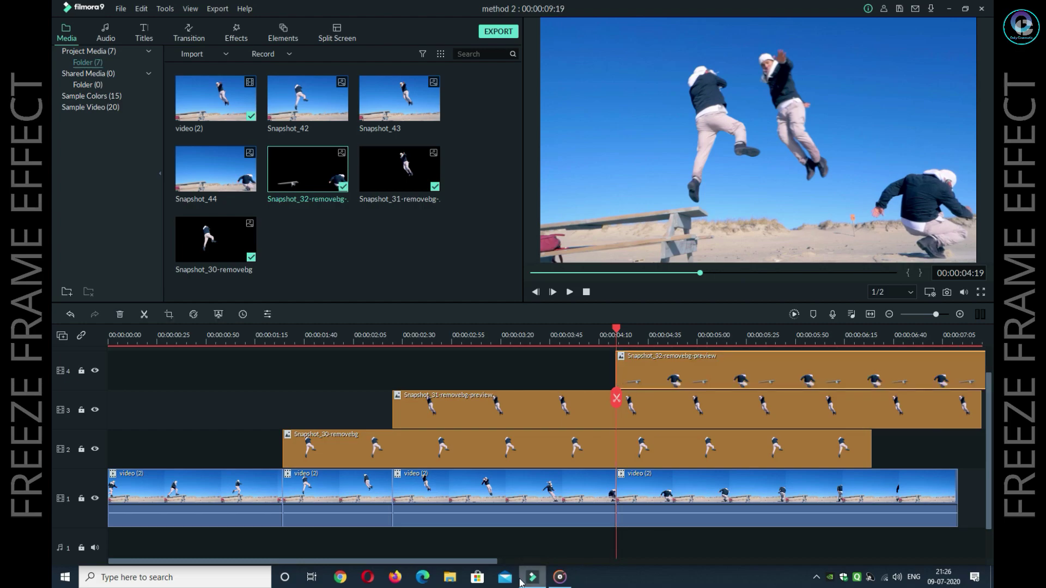
drag(478, 564, 637, 565)
Trim the three cutout clips so each ends at 00:00:07:13 with the main video.
click(580, 451)
click(847, 374)
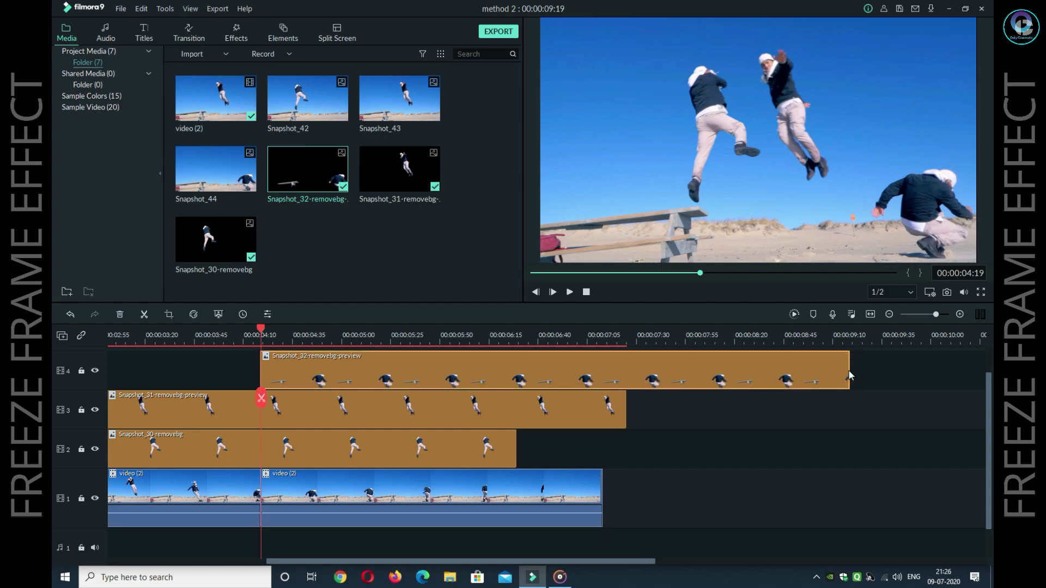
drag(849, 372, 602, 372)
drag(625, 410, 600, 416)
drag(516, 446, 603, 448)
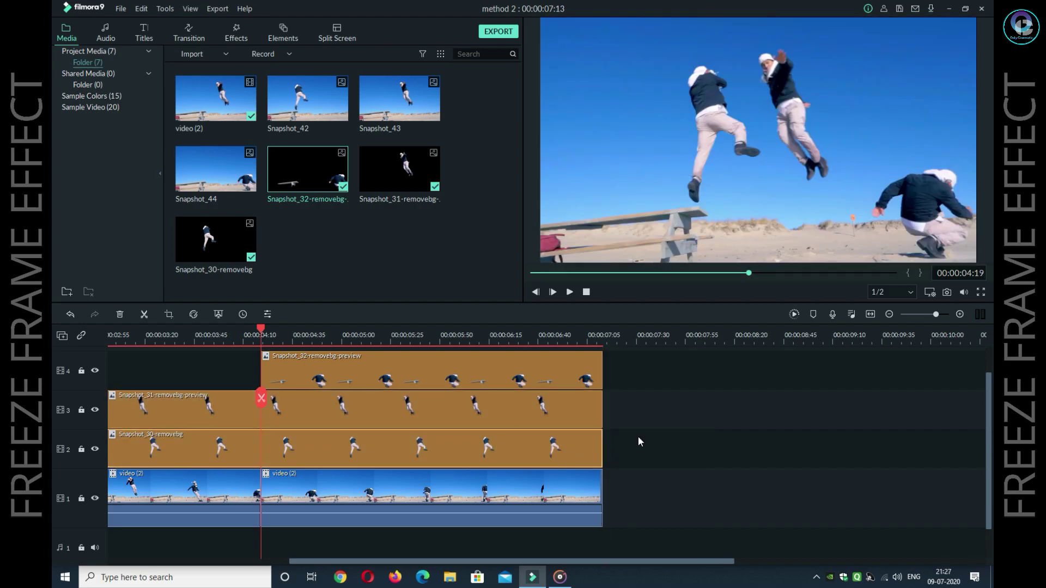
click(586, 293)
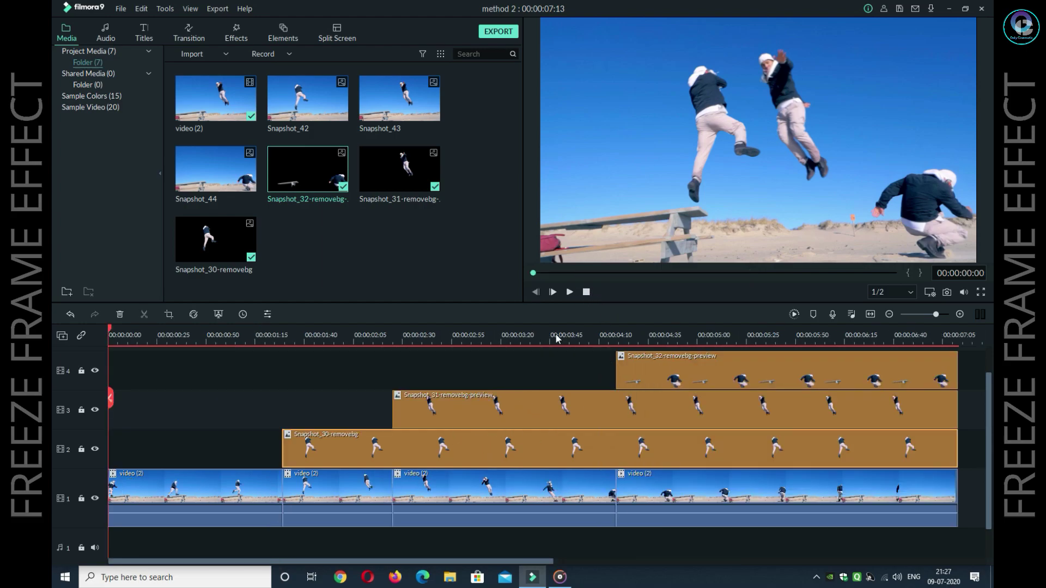
click(569, 292)
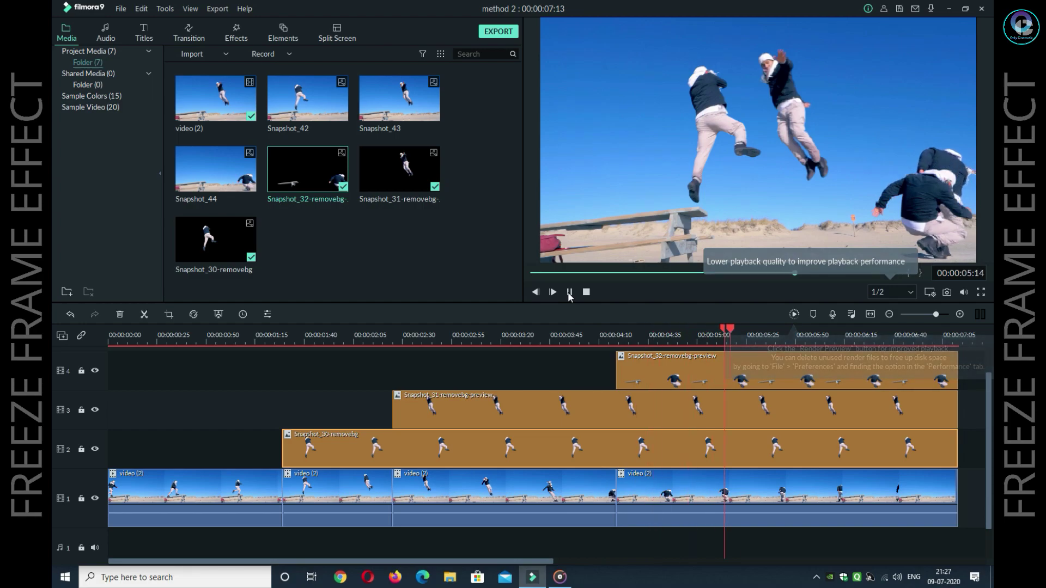
click(568, 293)
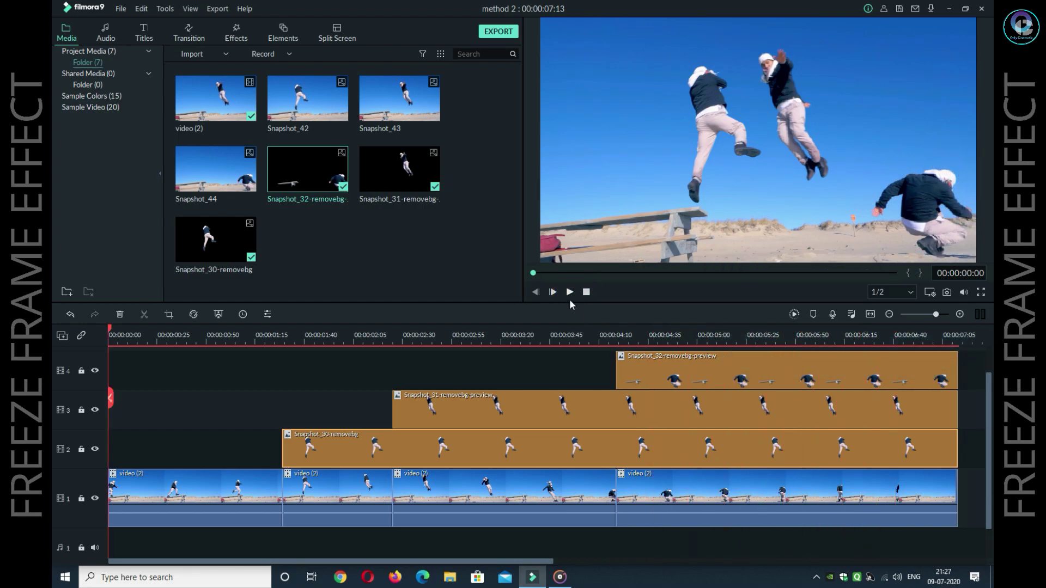
click(569, 293)
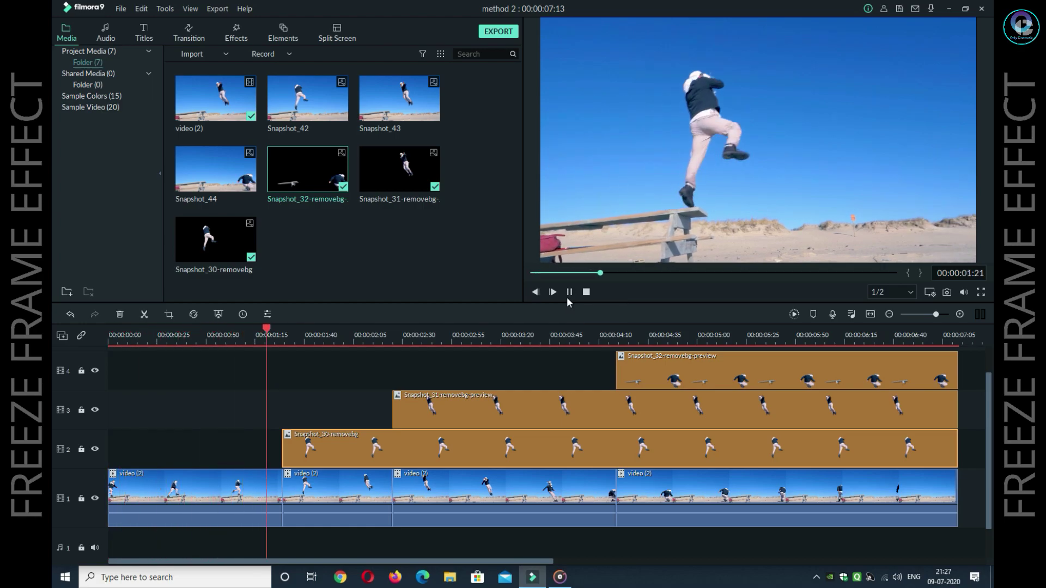